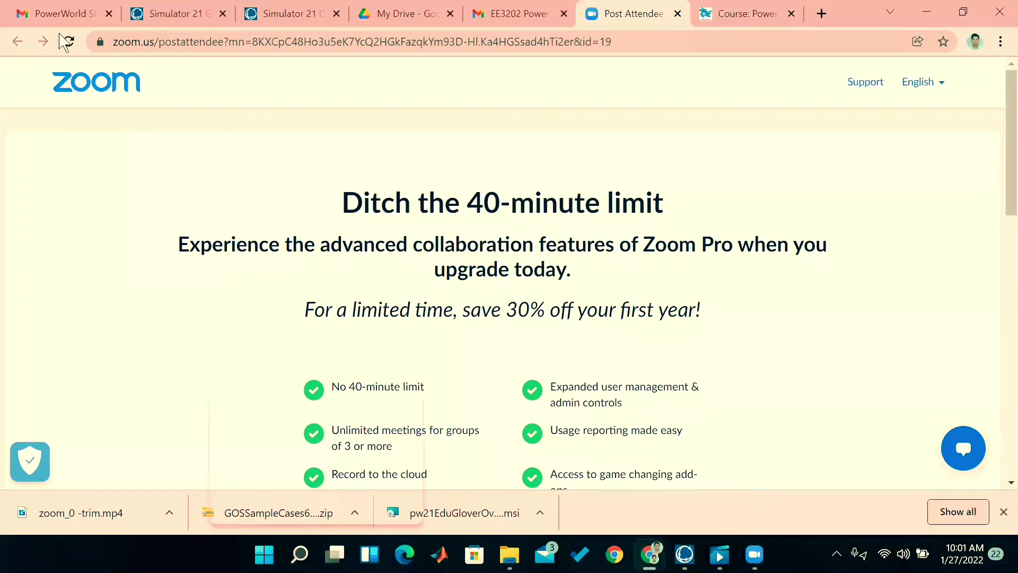
Follow the download link in the PowerWorld Simulator 21 e-mail and examine the installer and sample-case files offered for download.
left_click(47, 15)
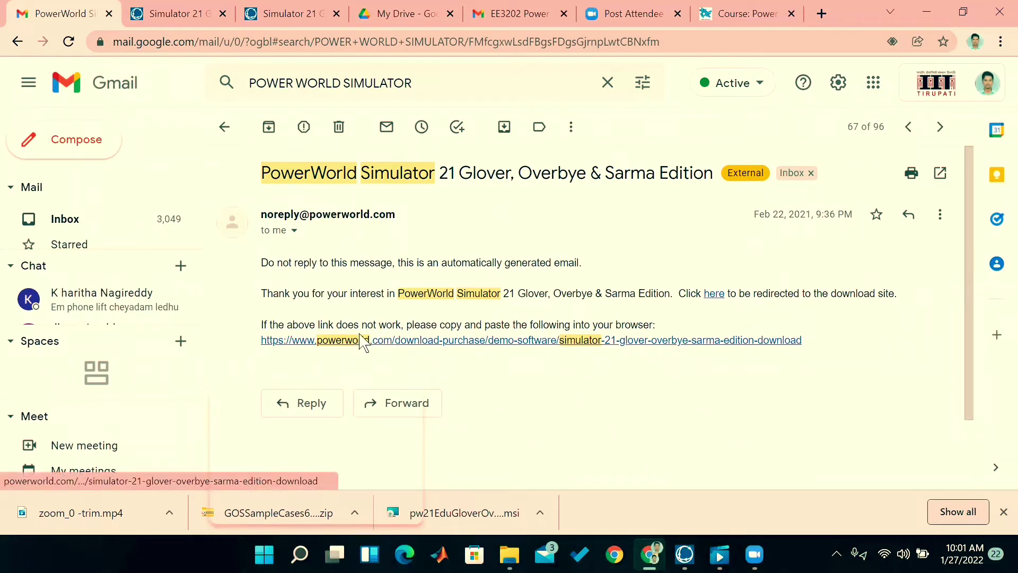
left_click(473, 341)
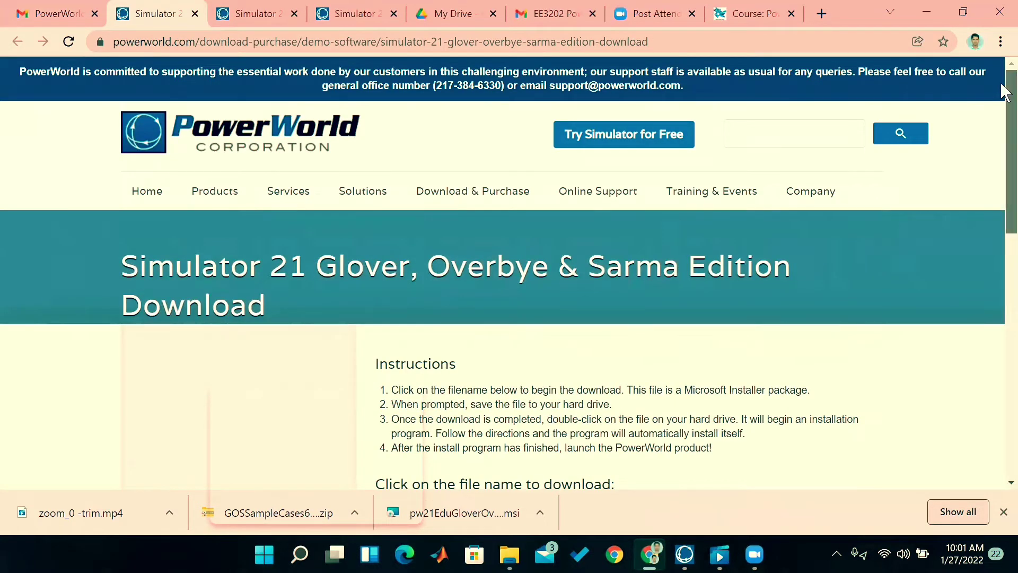
left_click_drag(1007, 92, 1006, 191)
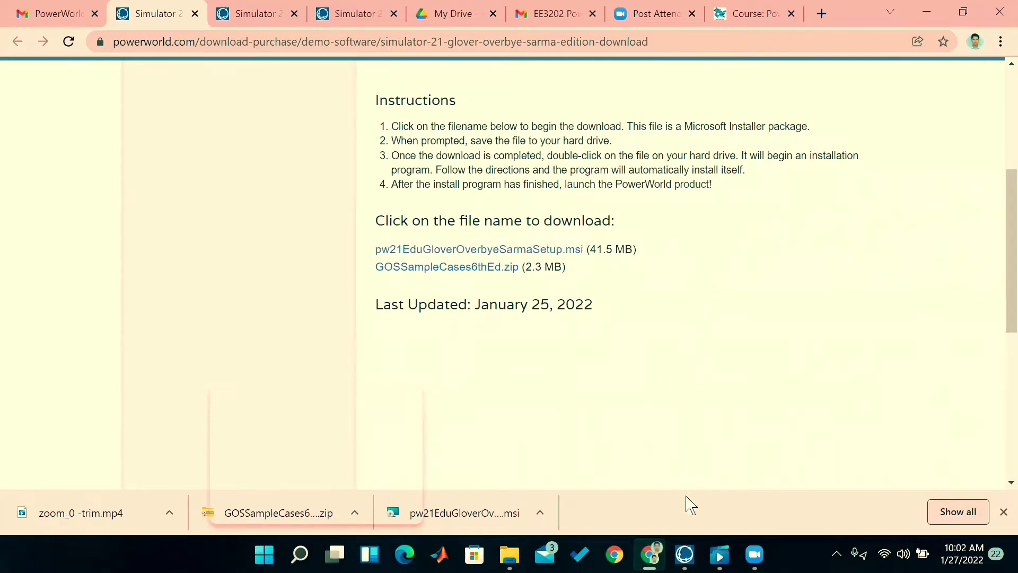
Switch to the Simulator 21 window with the empty oneline and create a new case in Edit Mode.
mouse_move(684, 554)
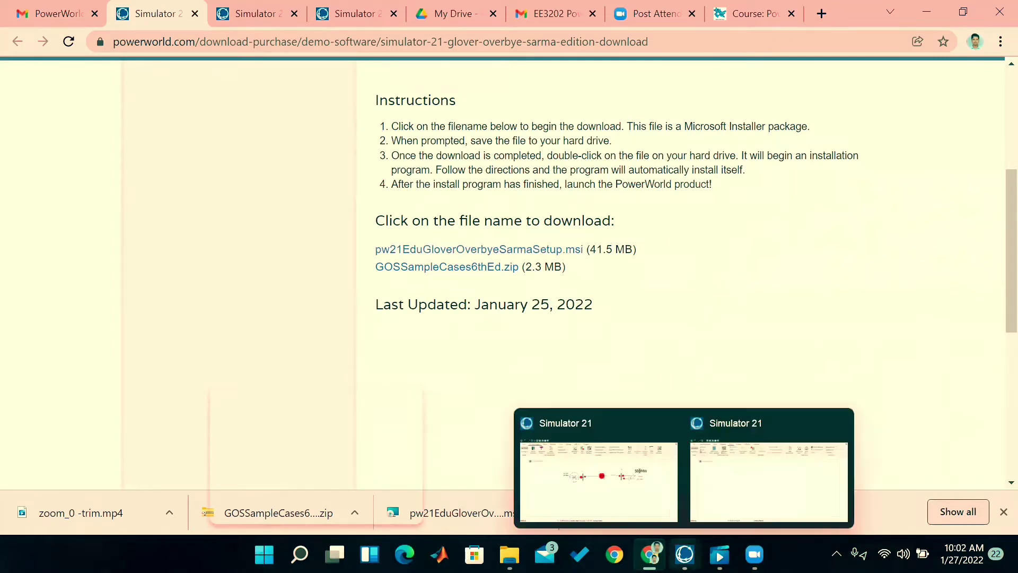
left_click(714, 494)
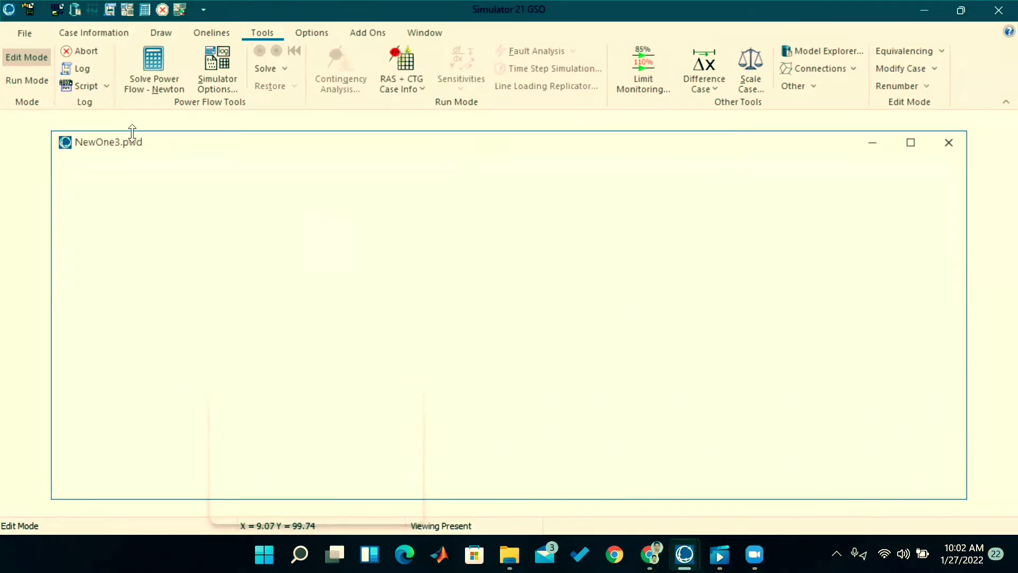
left_click(43, 82)
left_click(27, 59)
left_click(23, 36)
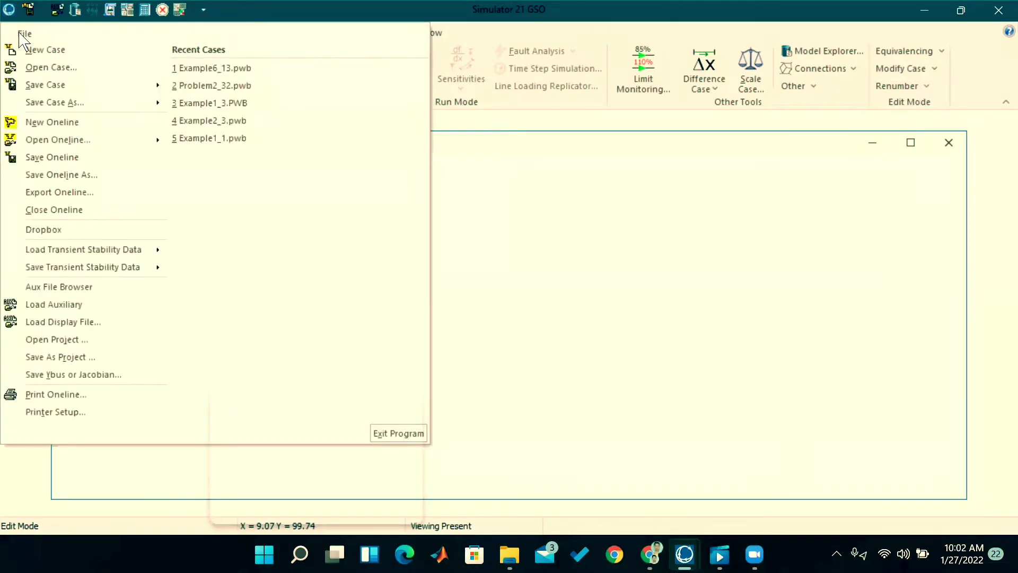
left_click(36, 53)
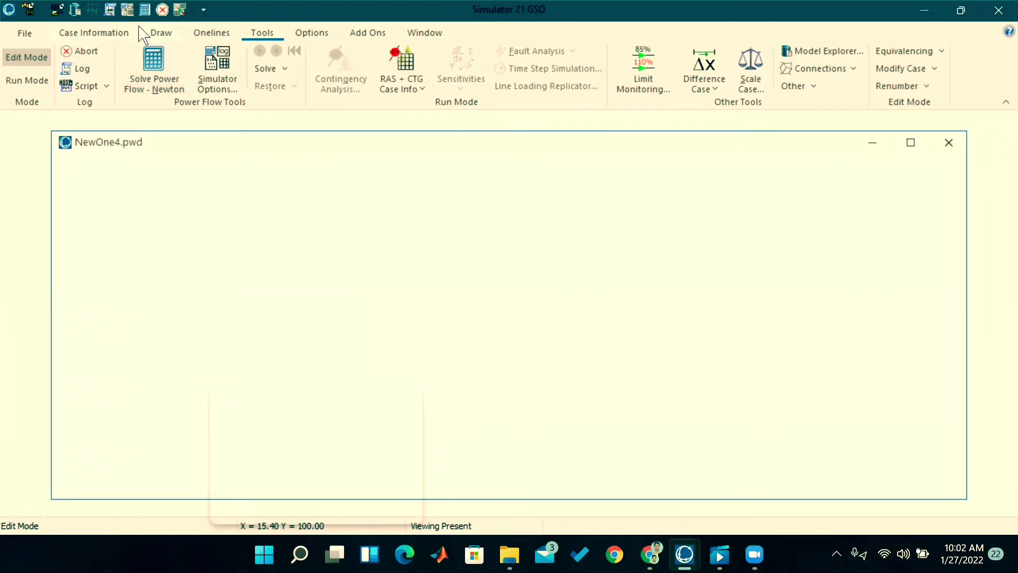
Place a new network bus in the upper middle of the blank oneline.
left_click(159, 33)
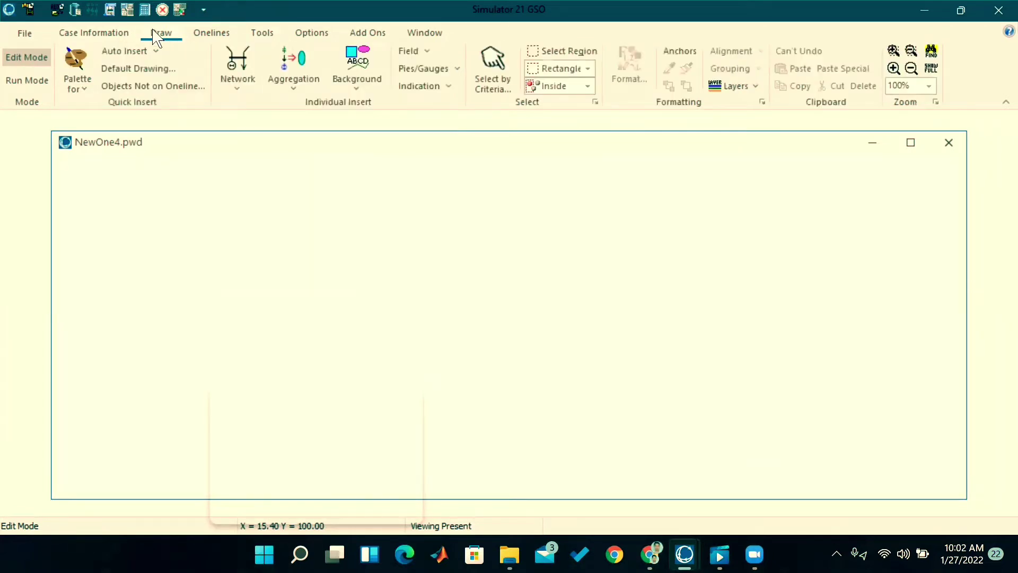
left_click(236, 71)
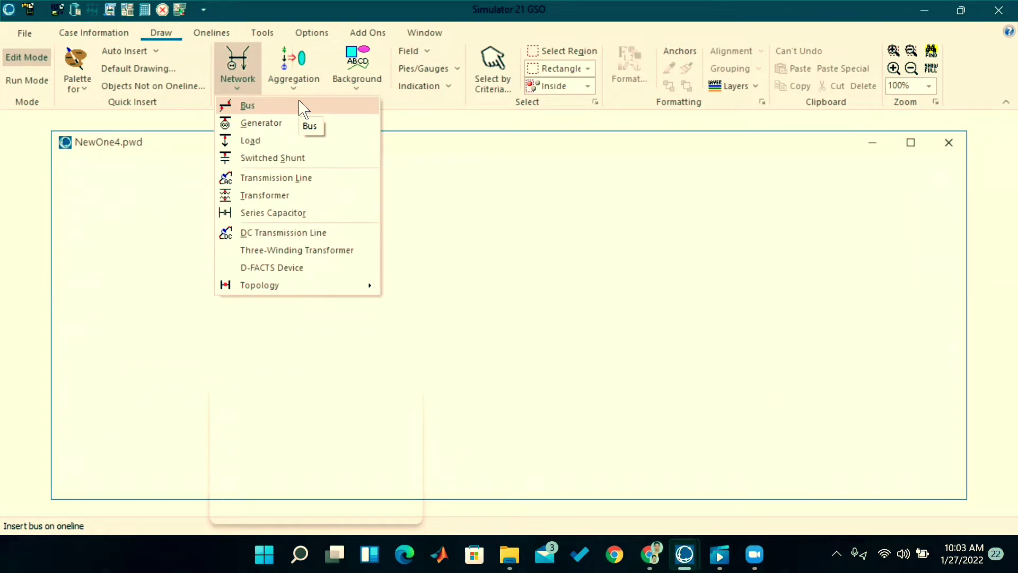
left_click(261, 105)
left_click(247, 58)
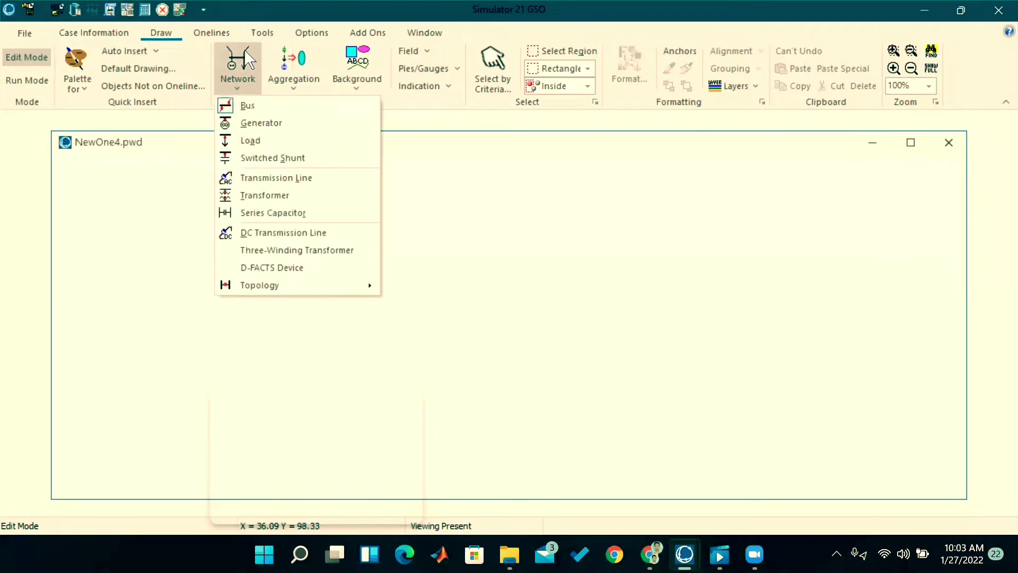
left_click(256, 110)
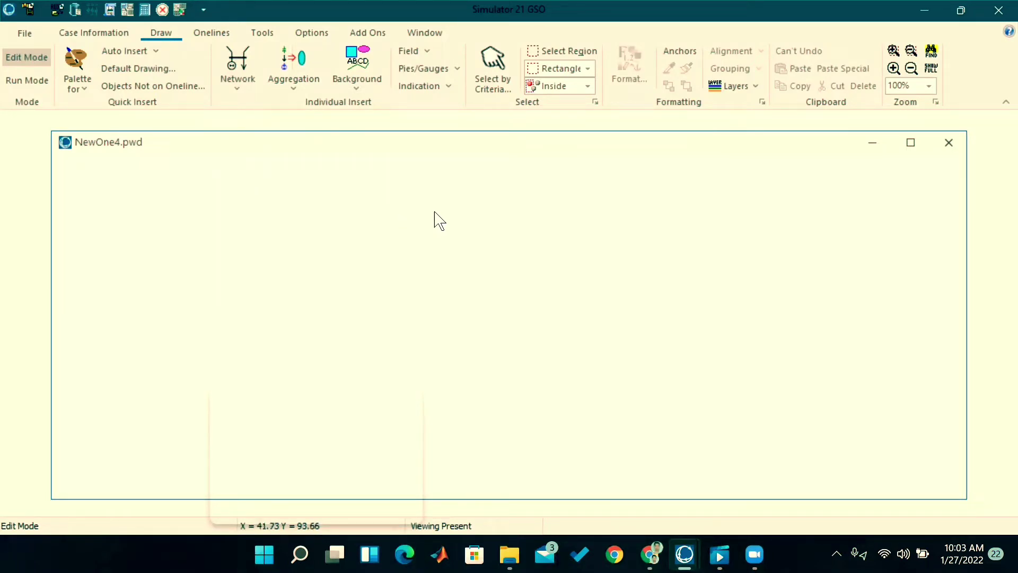
left_click(255, 94)
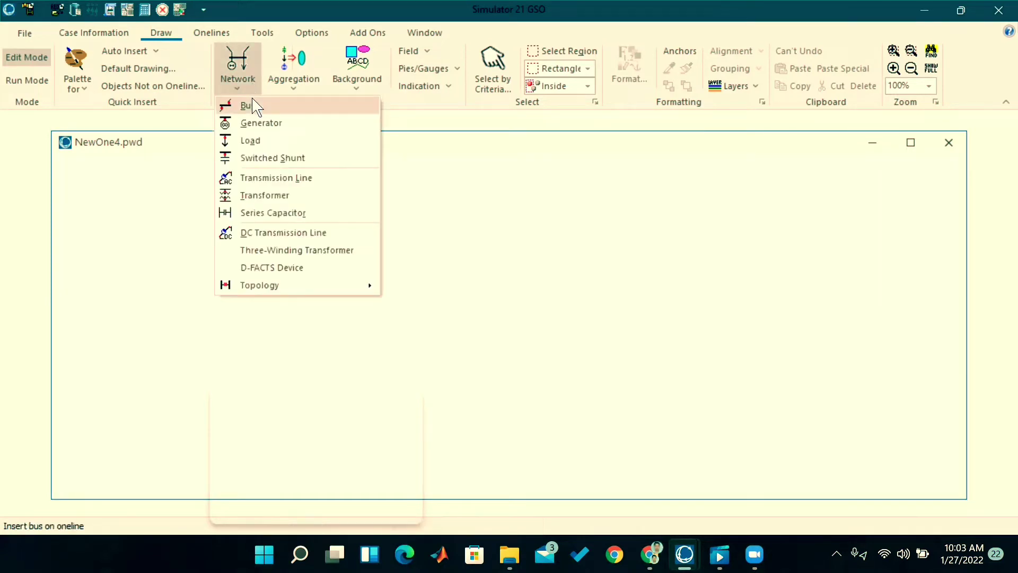
left_click(254, 105)
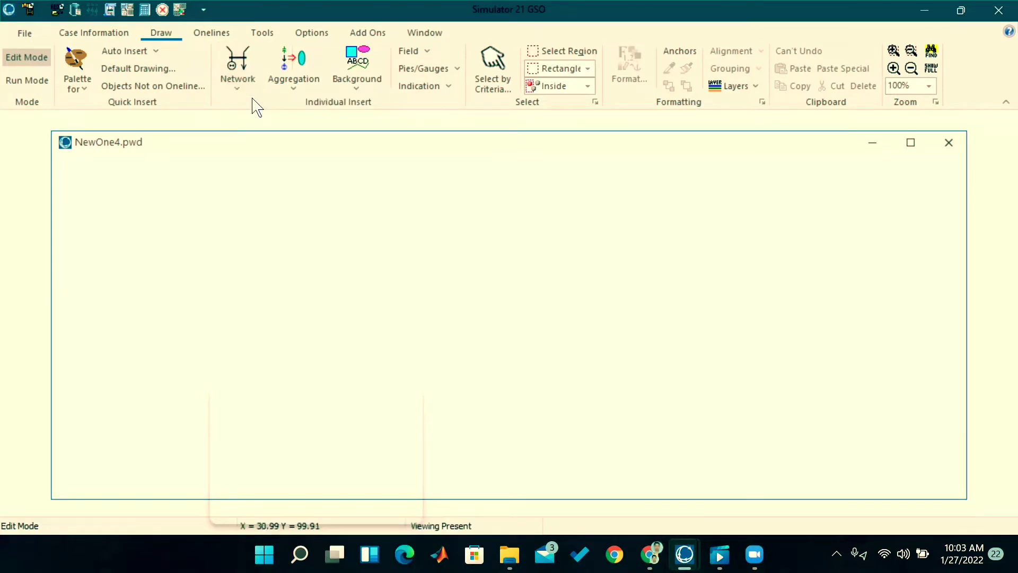
left_click(416, 207)
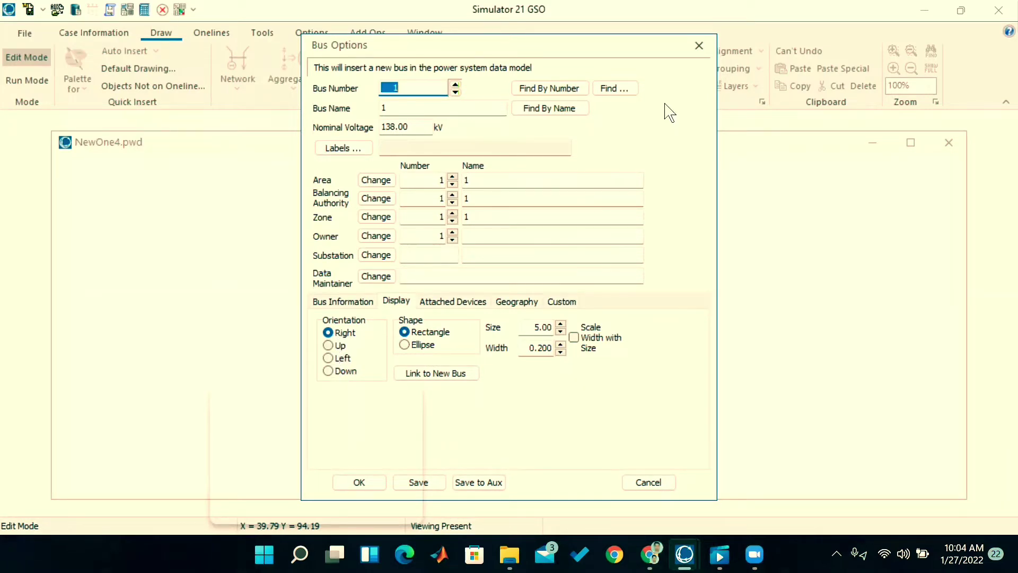
Set the orientation of bus 1 to Up, review its voltage and display settings, and accept the bus options.
left_click(328, 346)
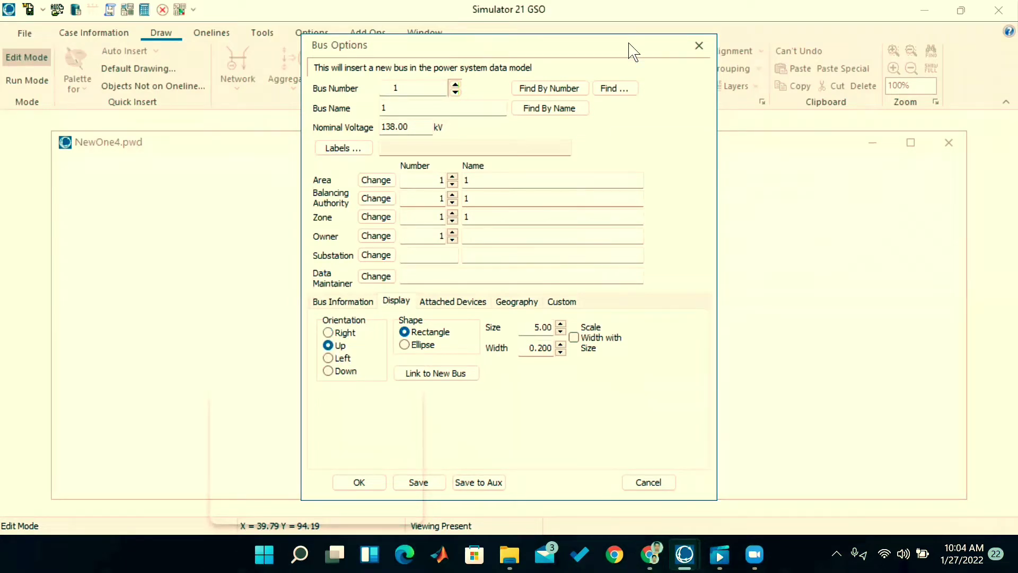
left_click_drag(629, 45, 800, 12)
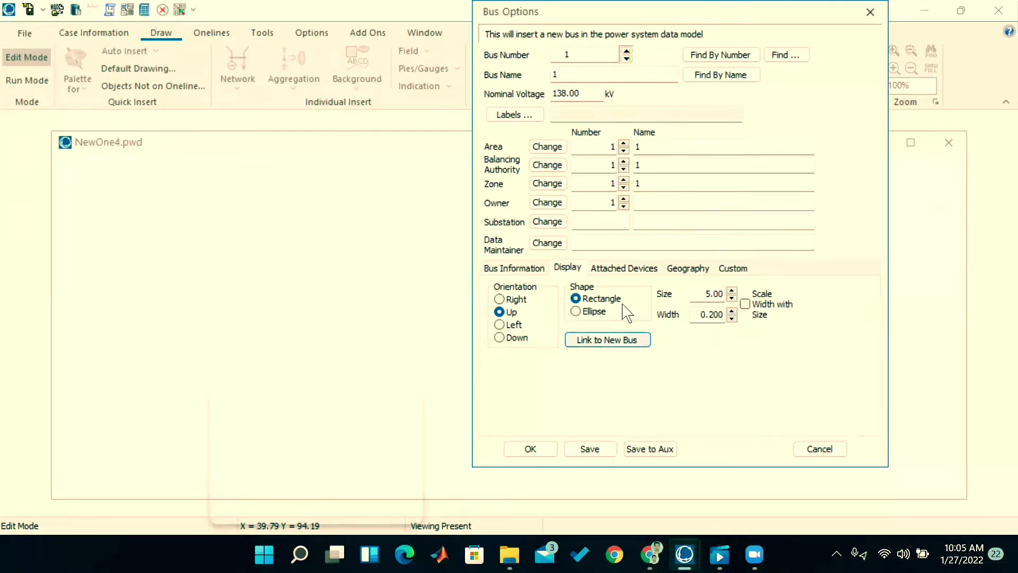
left_click(520, 272)
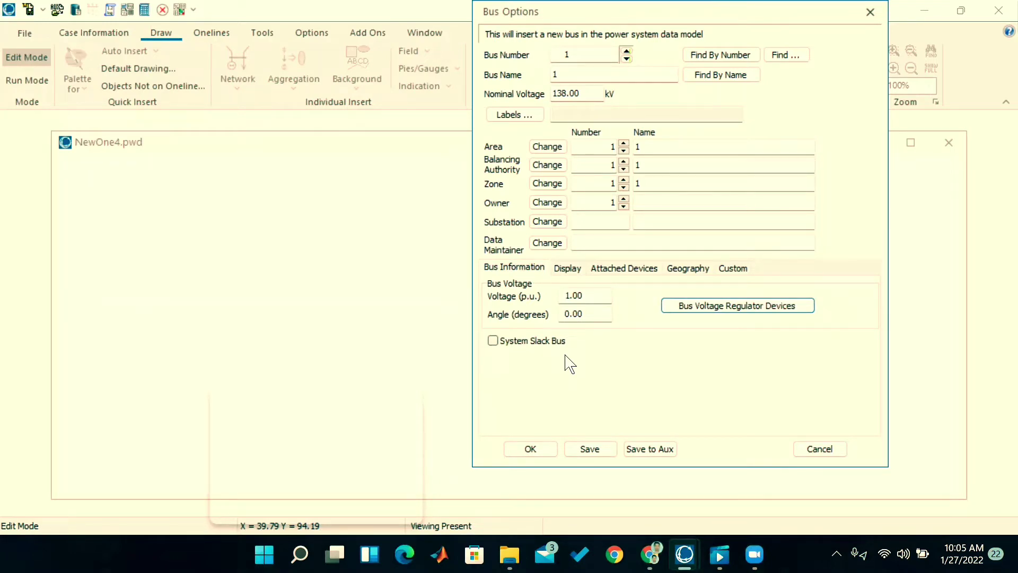
left_click(565, 269)
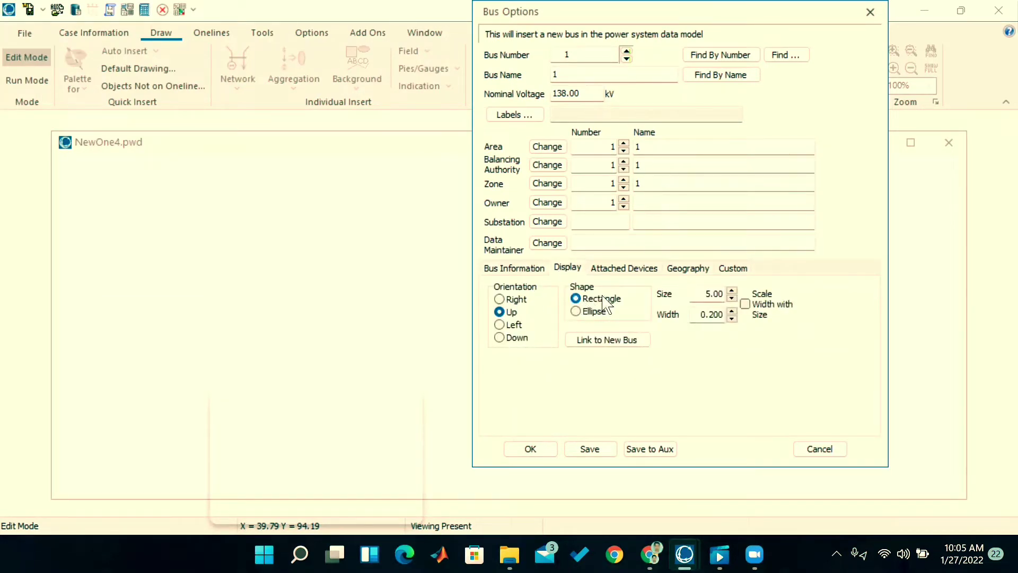
left_click(531, 449)
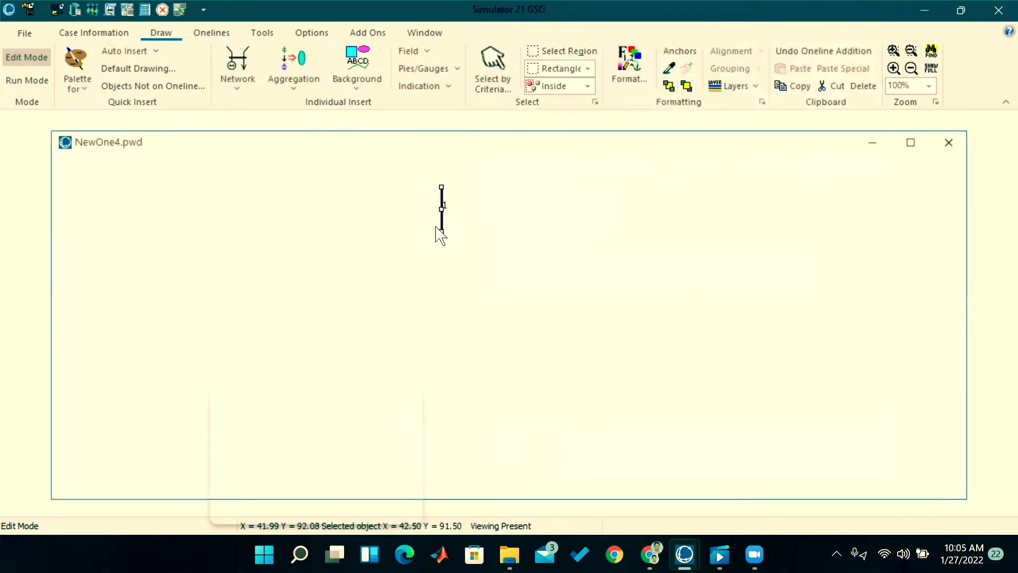
Move bus 1 to about X 42, Y 90 and place its name label just above the bar.
left_click_drag(441, 229, 435, 242)
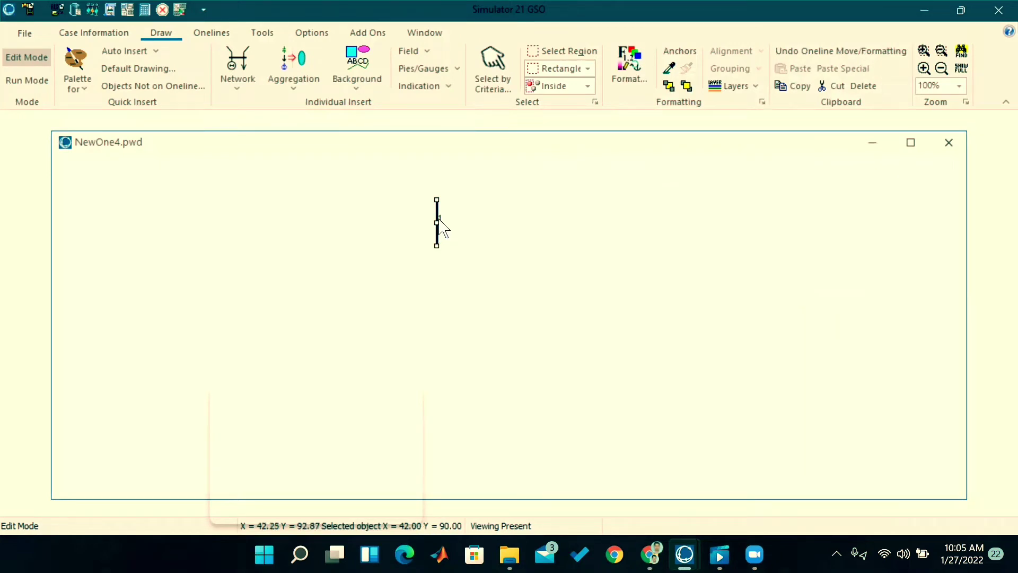
mouse_move(440, 219)
left_mouse_down()
mouse_move(431, 175)
mouse_move(435, 192)
left_mouse_up()
left_click(417, 200)
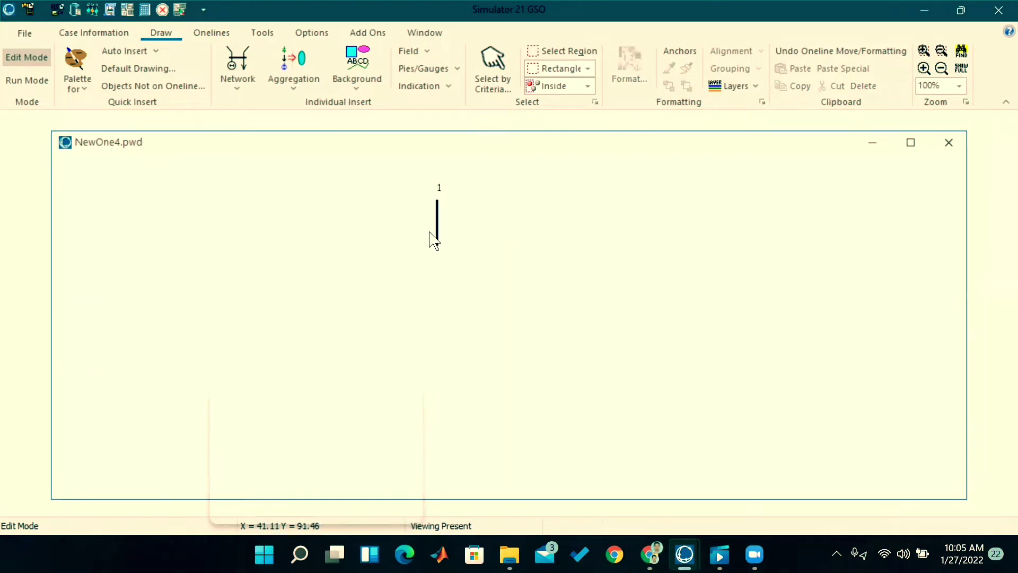
Insert bus 2 well to the right of bus 1 with Ellipse shape, and position it at about X 73, Y 91 with its label above.
left_click(250, 86)
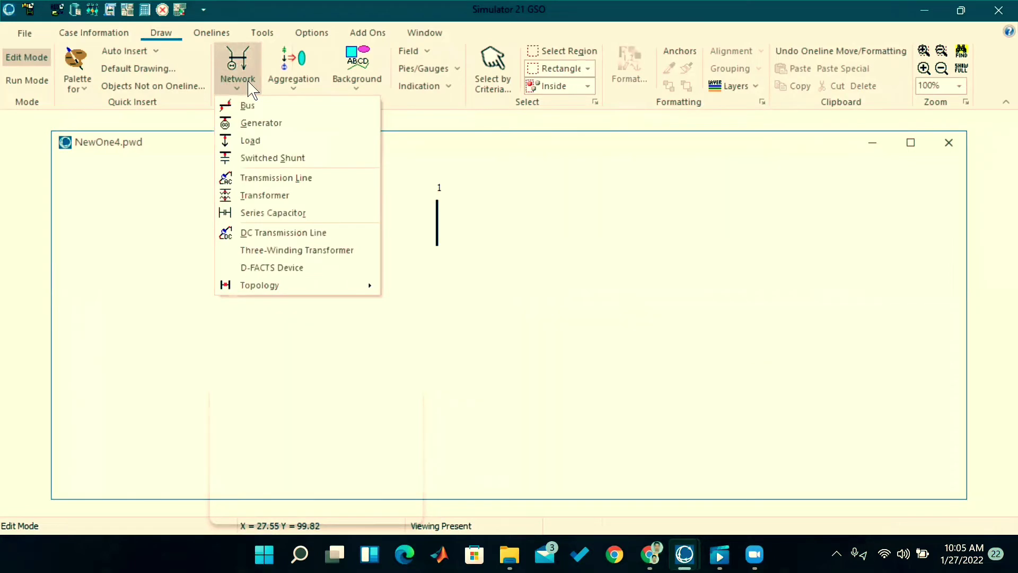
left_click(249, 105)
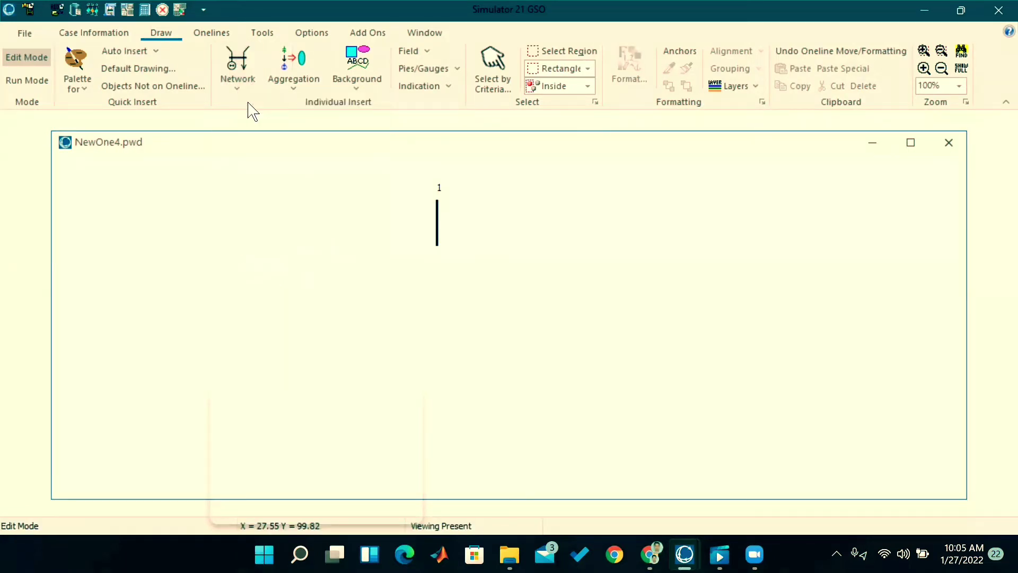
left_click(705, 212)
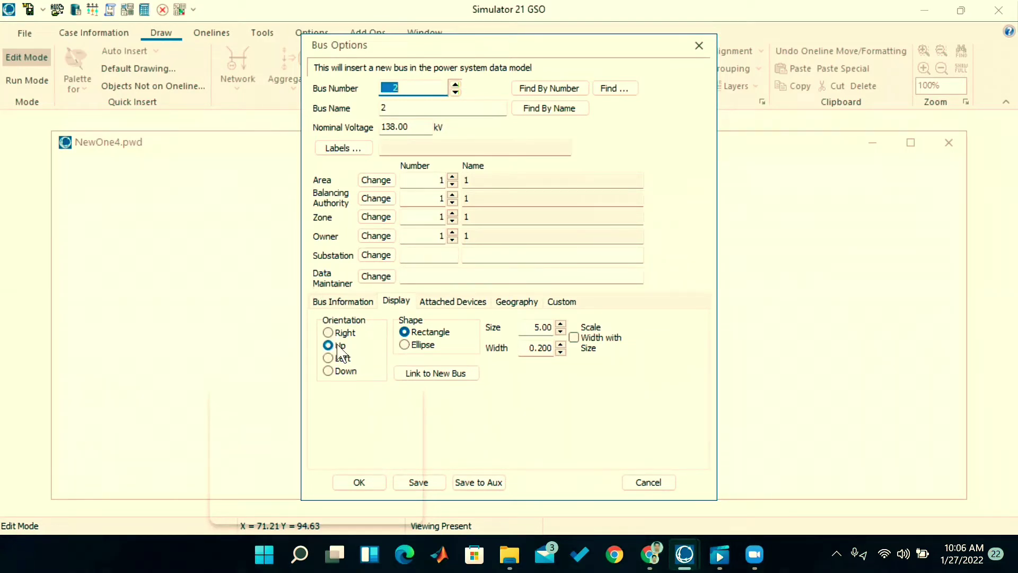
left_click(406, 345)
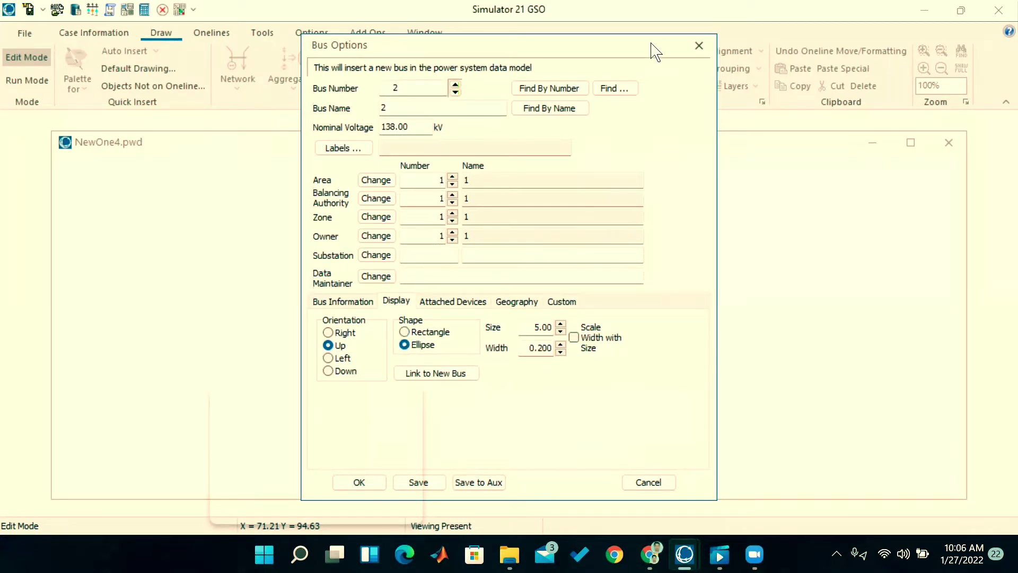
left_click_drag(477, 45, 601, 12)
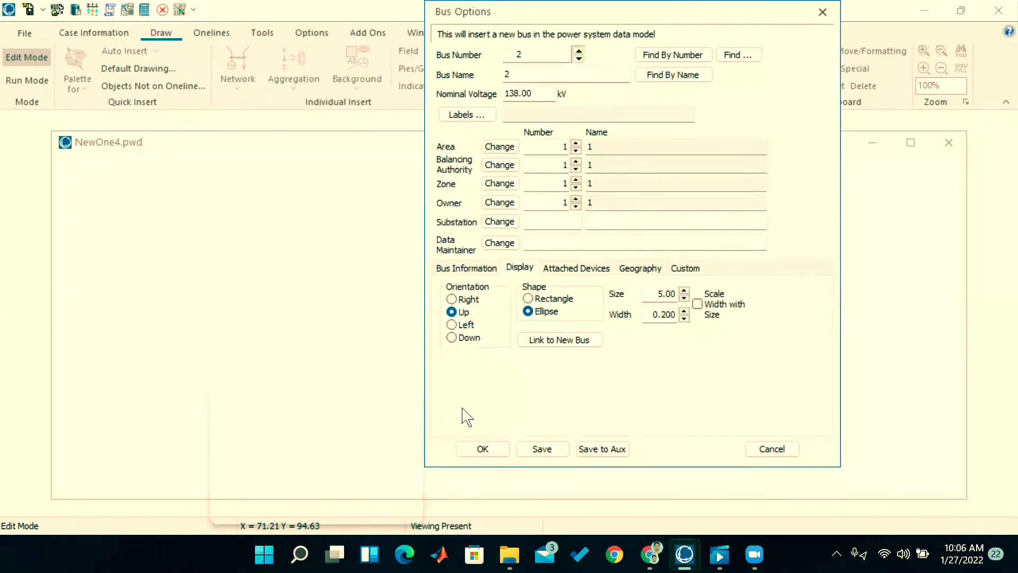
left_click(480, 449)
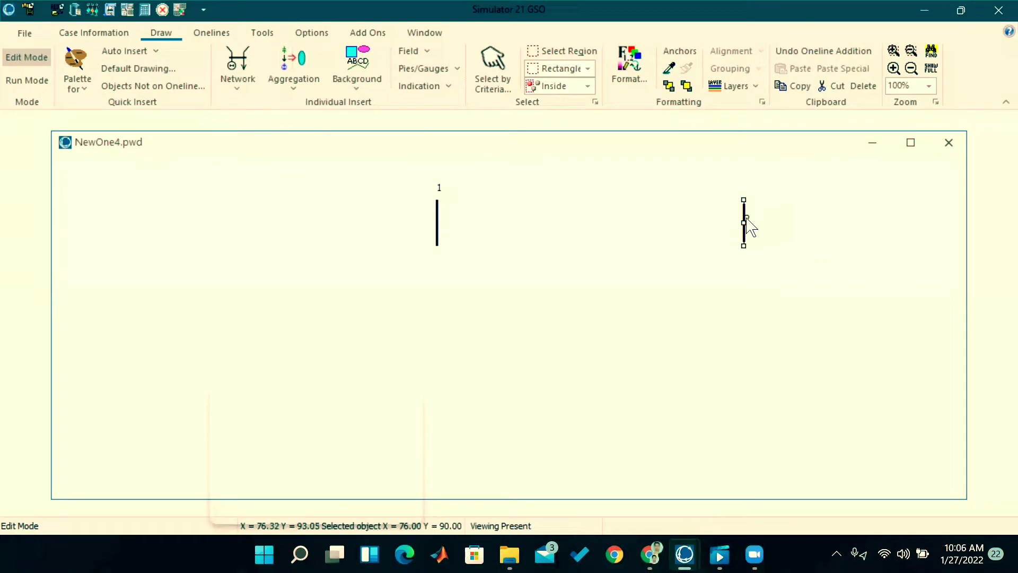
left_click_drag(747, 222, 715, 200)
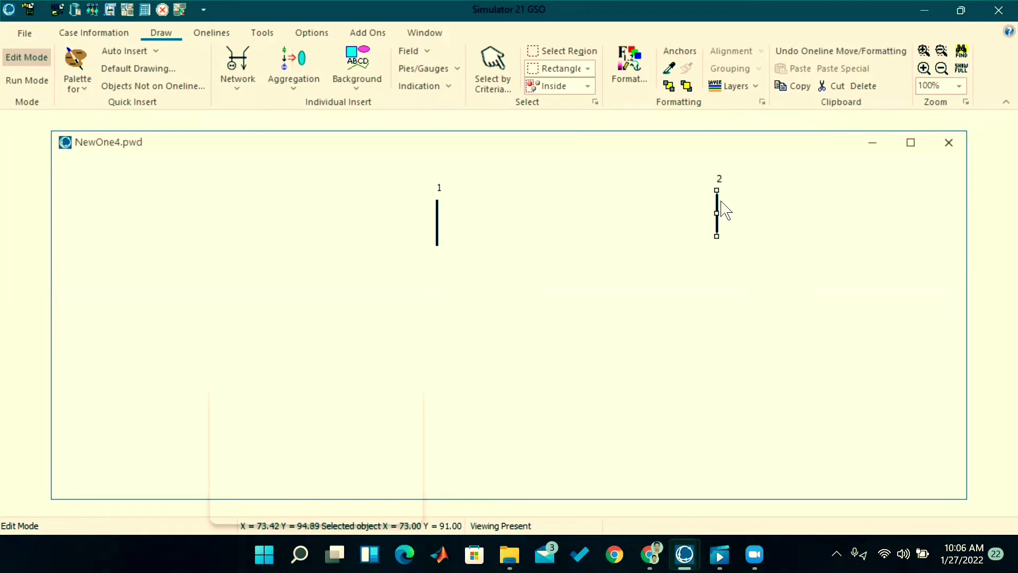
left_click(847, 189)
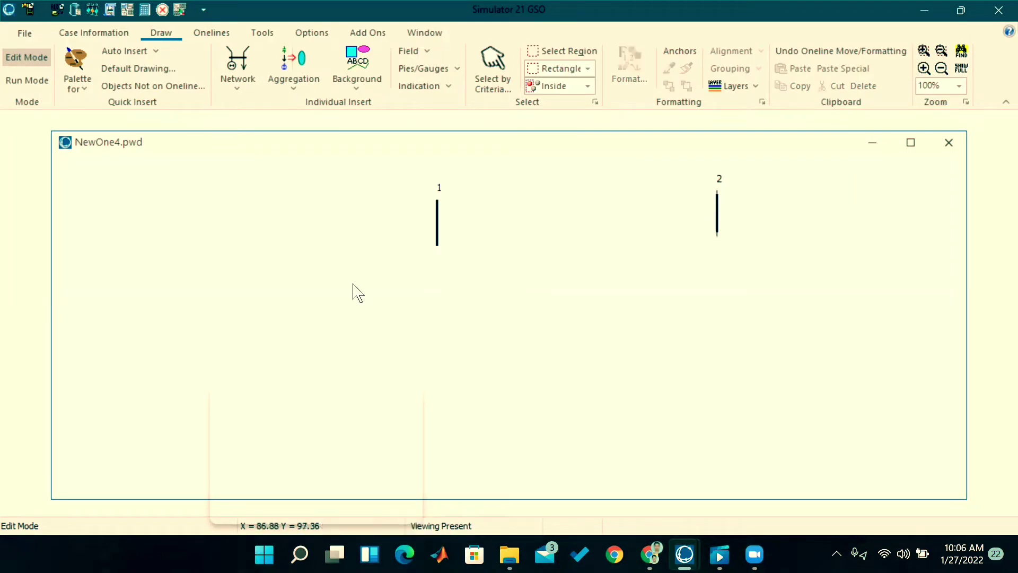
Change the display shape of bus 2 to Rectangle in its bus options.
left_click(718, 207)
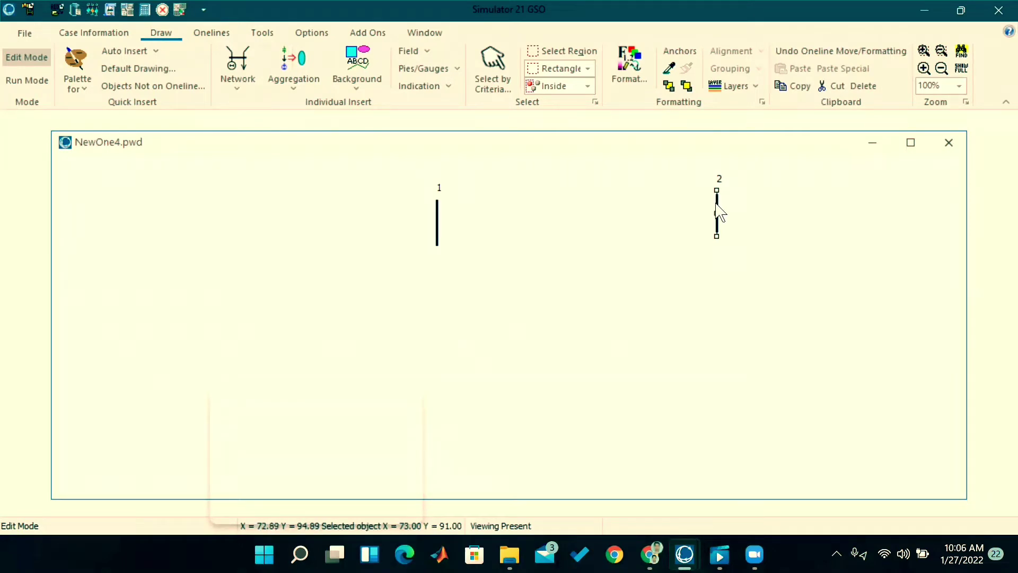
double_click(720, 210)
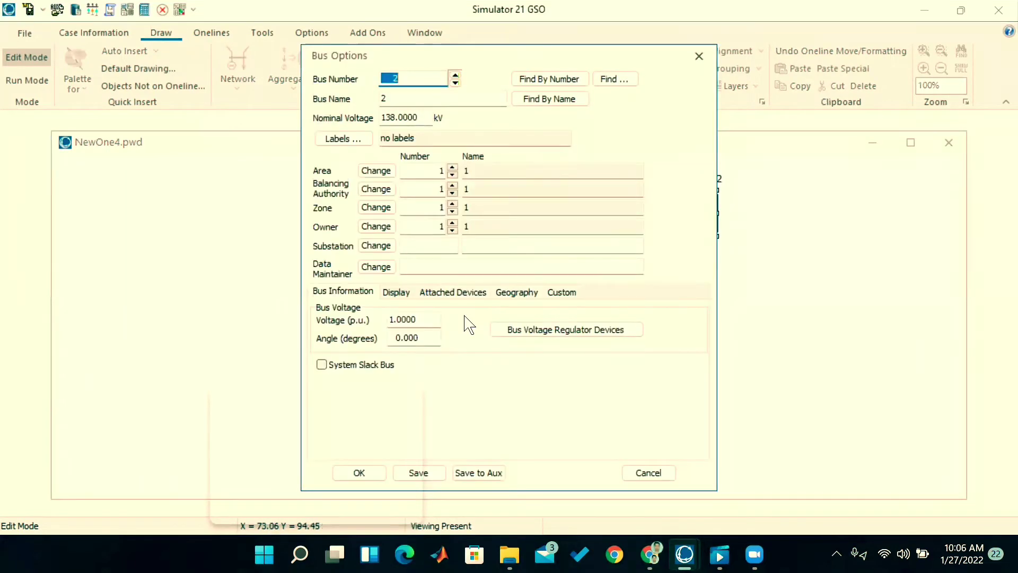
left_click(396, 292)
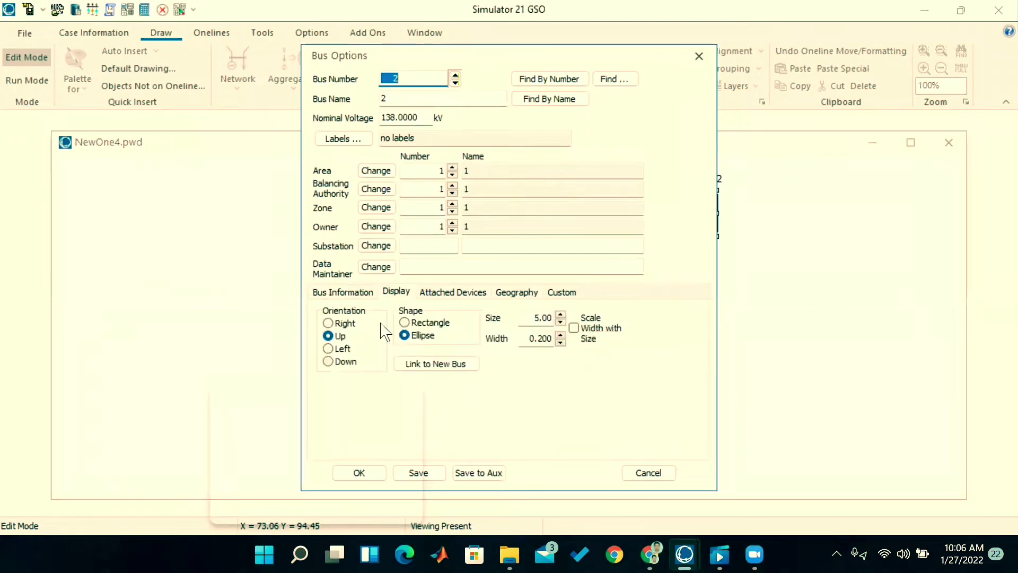
left_click(405, 334)
left_click(405, 322)
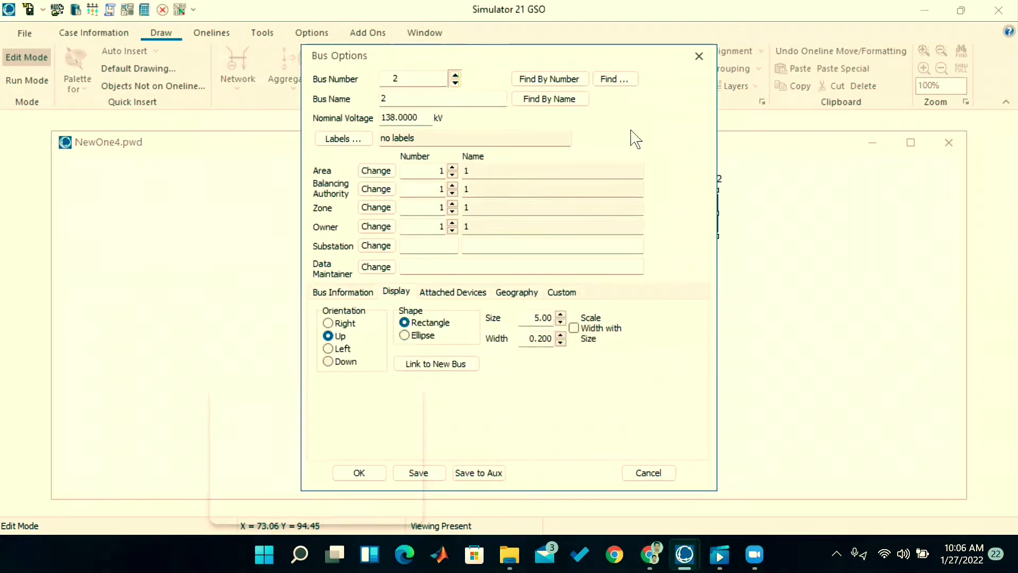
left_click_drag(519, 56, 676, 12)
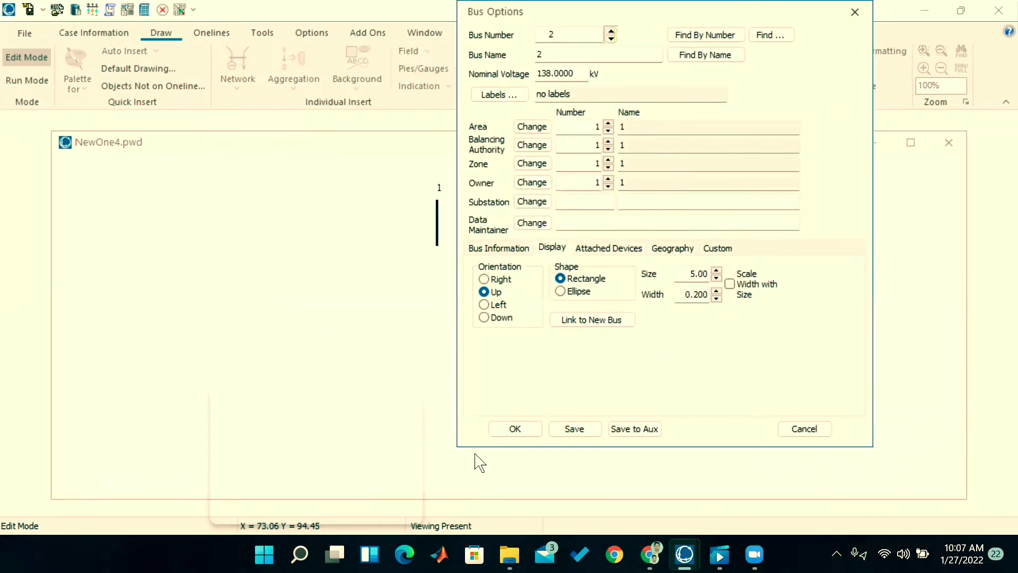
left_click(491, 432)
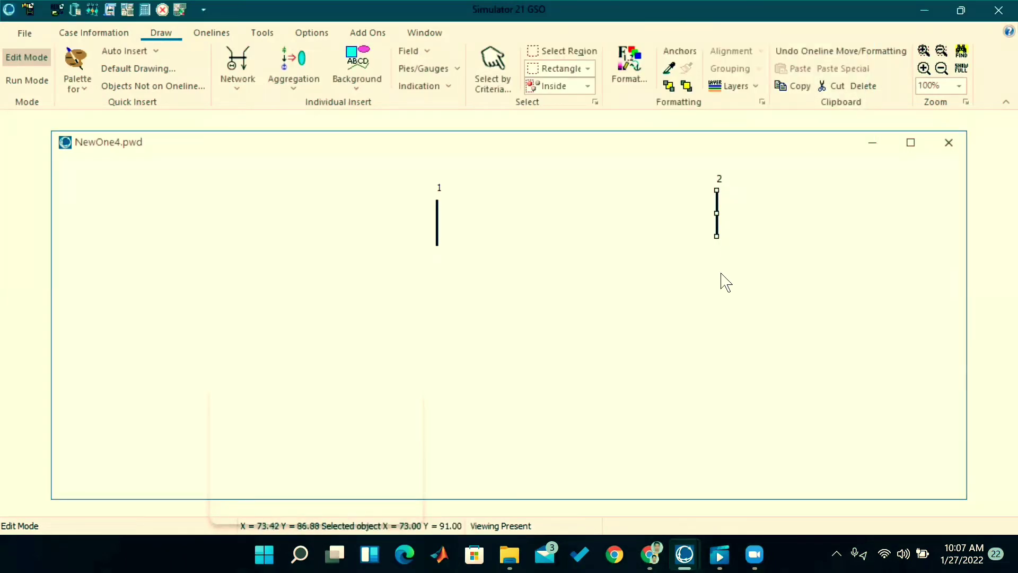
Move bus 2 down to about X 73, Y 90 so it lines up horizontally with bus 1.
left_click_drag(723, 281, 714, 261)
scroll(718, 262, "down", 1)
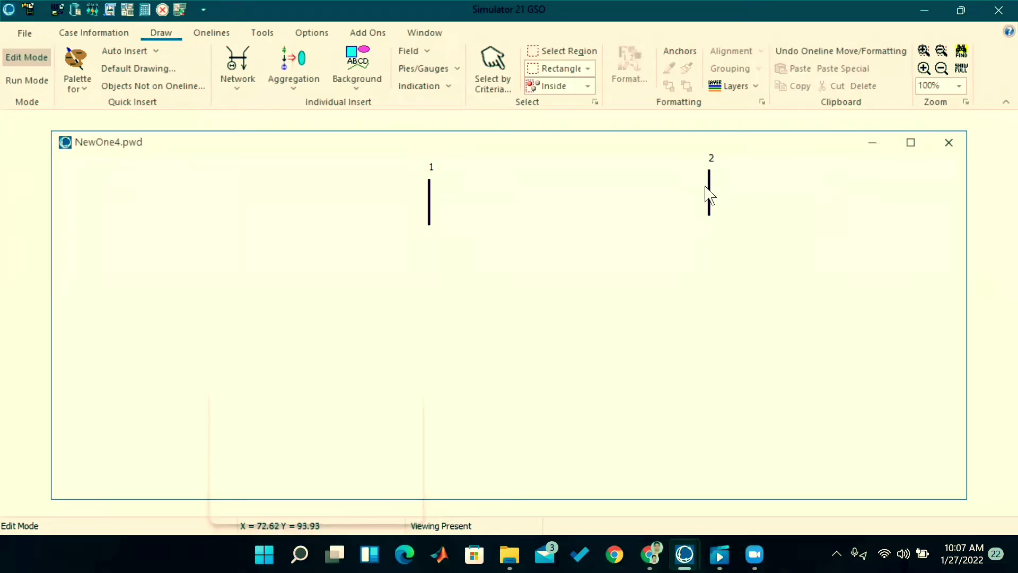
left_click_drag(711, 196, 713, 203)
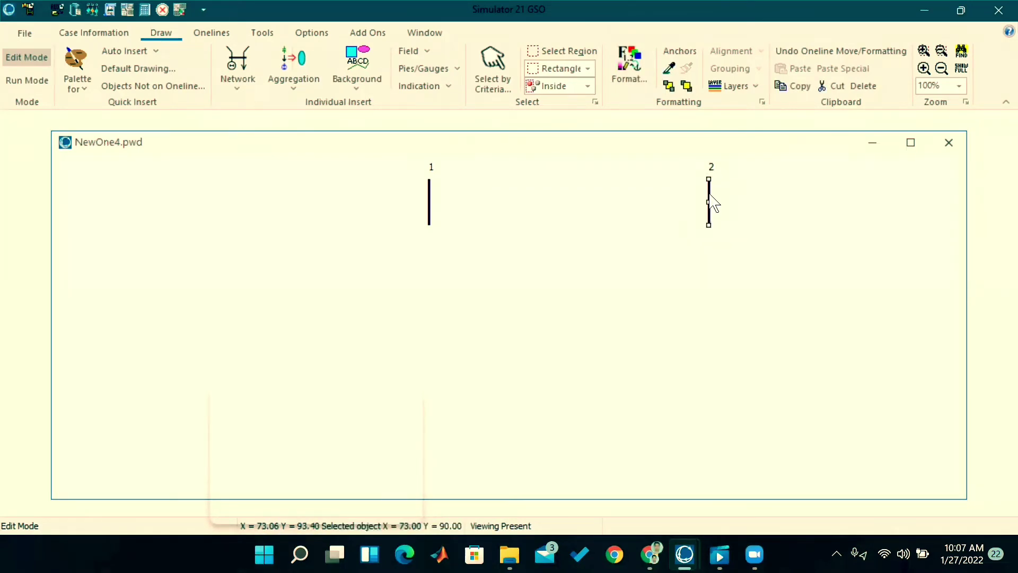
left_click(761, 205)
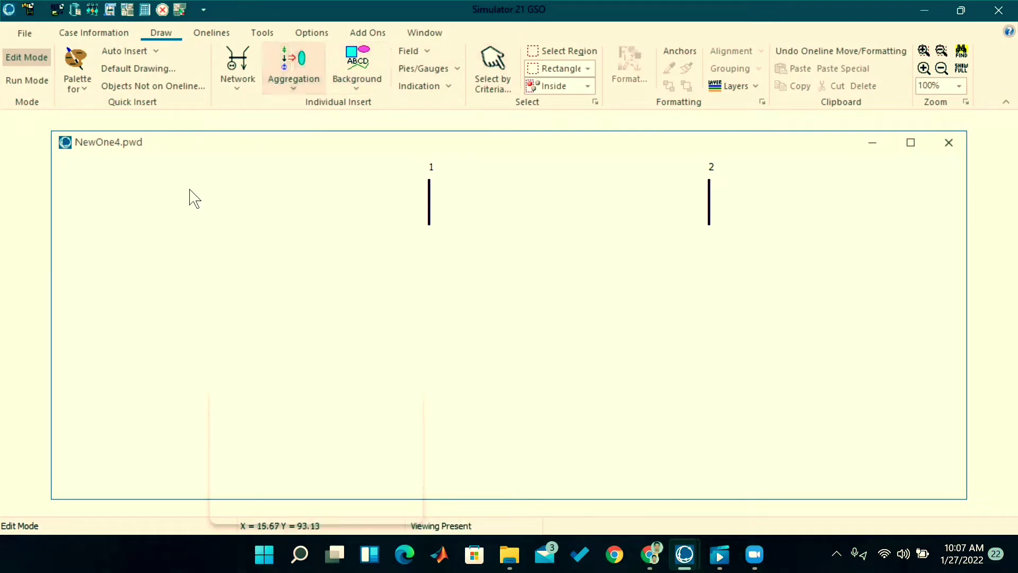
Insert a generator on bus 1 and set its MW setpoint to 100.
left_click(253, 74)
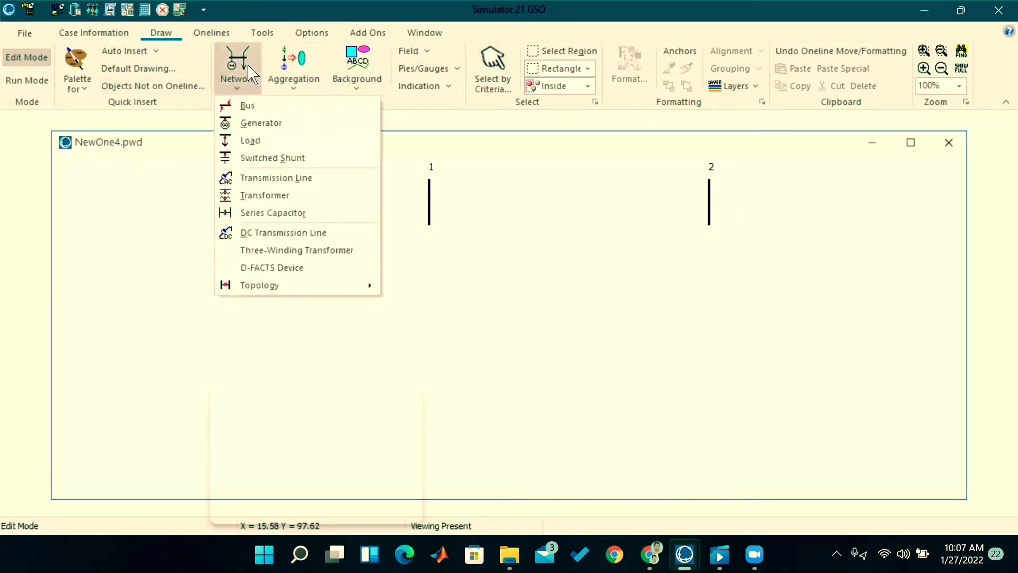
left_click(260, 123)
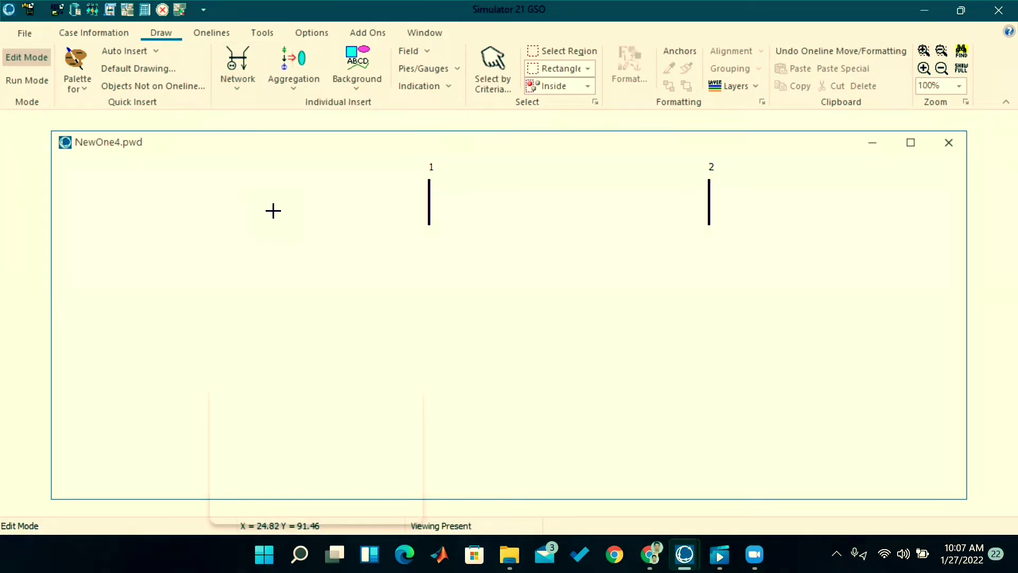
left_click(429, 199)
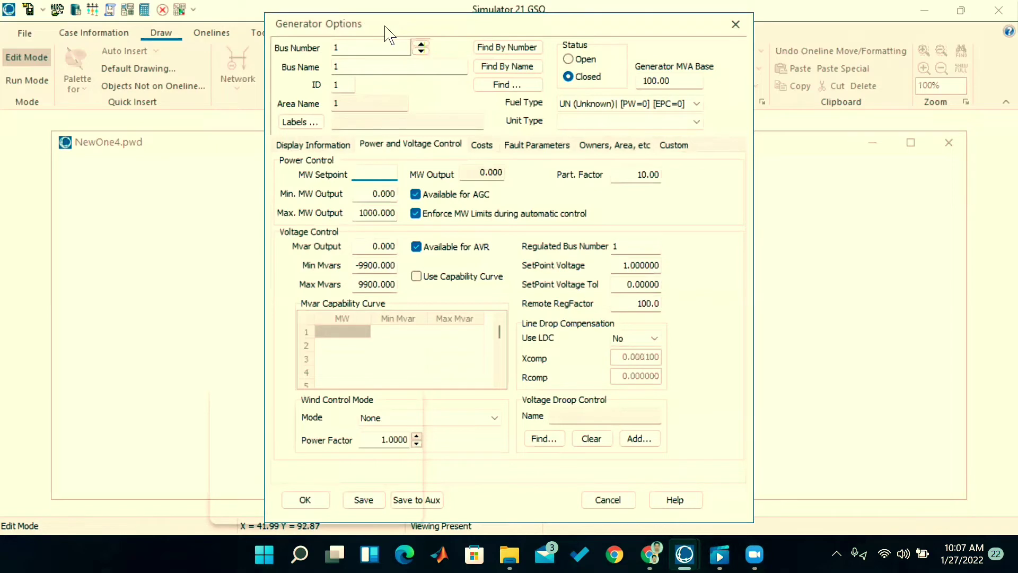
left_click_drag(386, 26, 591, 27)
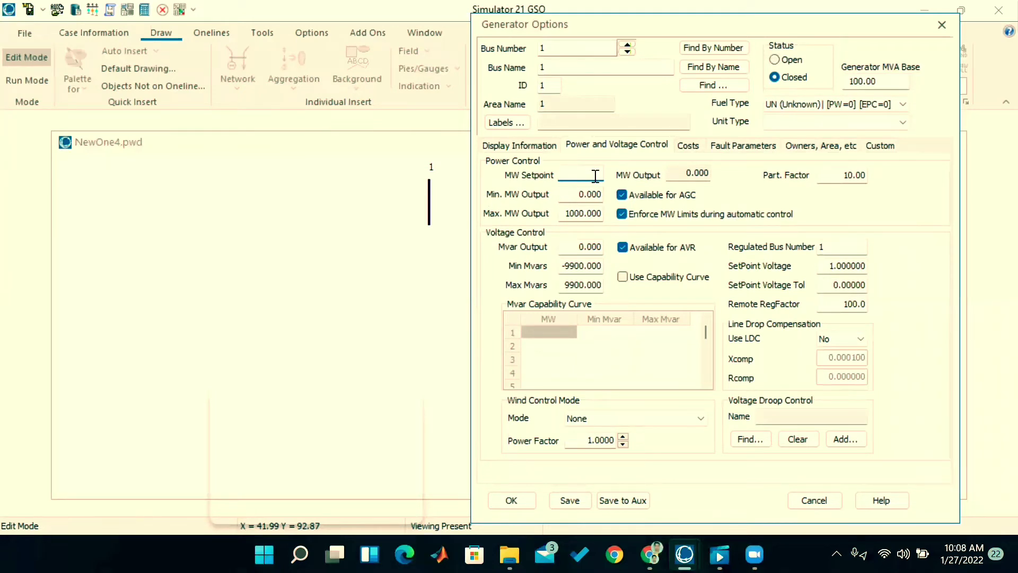
type("100")
Examine the generator's cost models, fault parameters, ownership and custom settings, then return to its power and voltage settings.
left_click(691, 150)
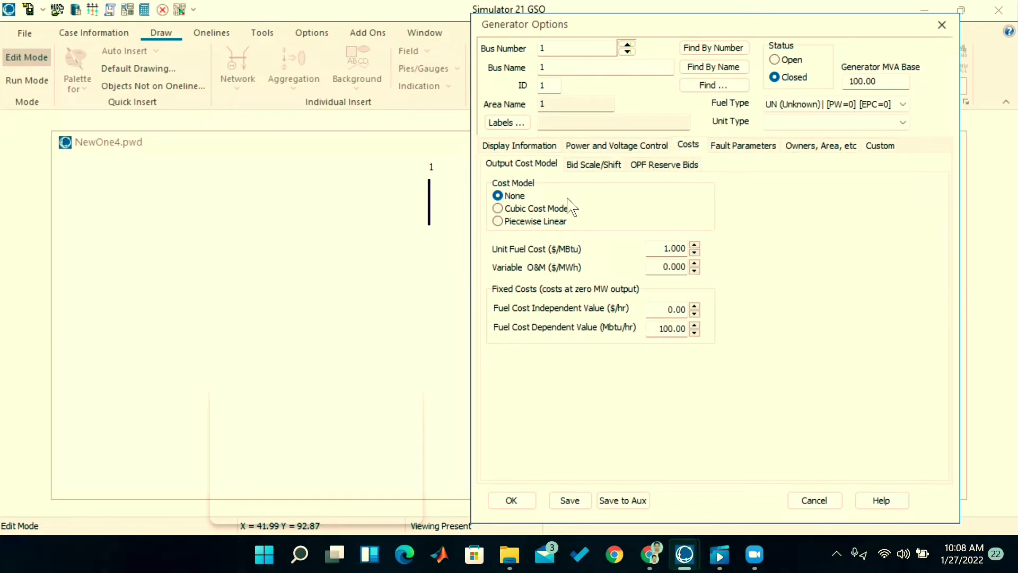
left_click(498, 208)
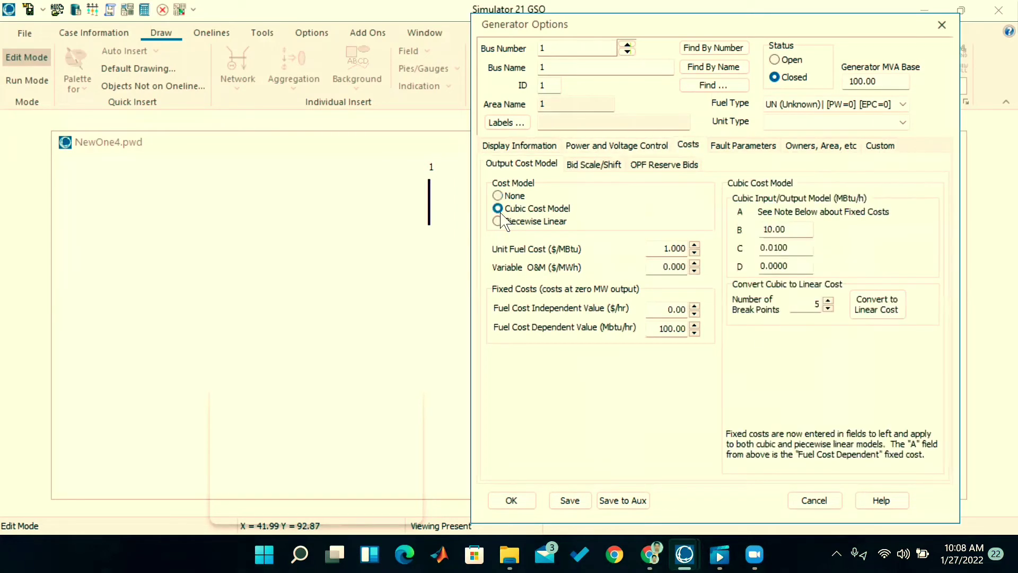
left_click(498, 222)
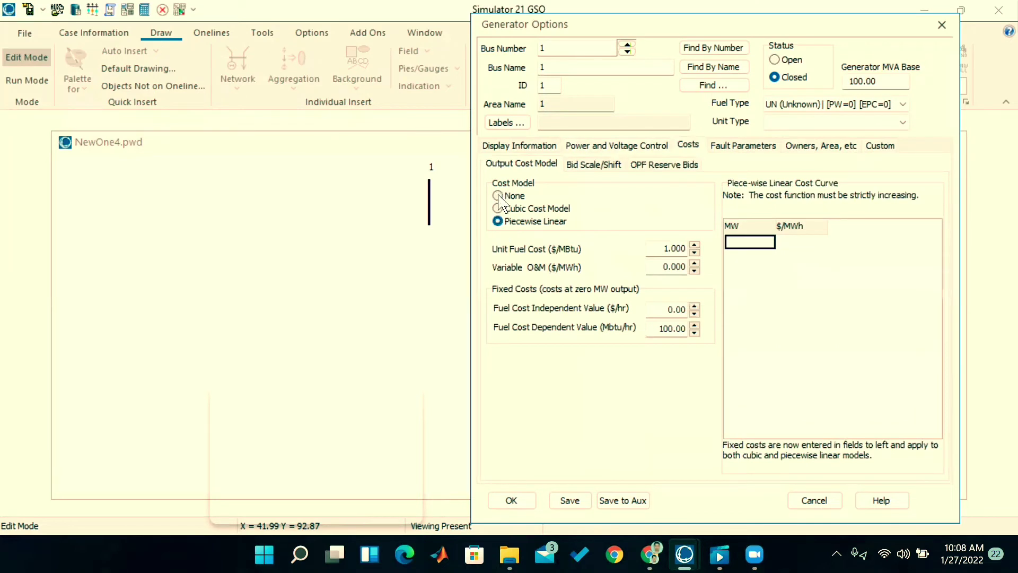
left_click(499, 195)
left_click(753, 151)
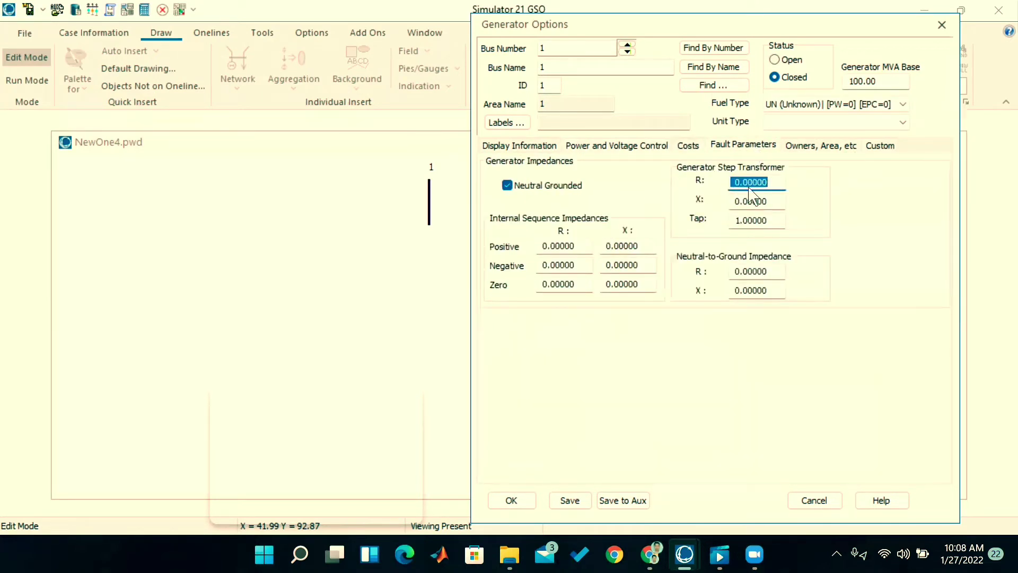
left_click(823, 150)
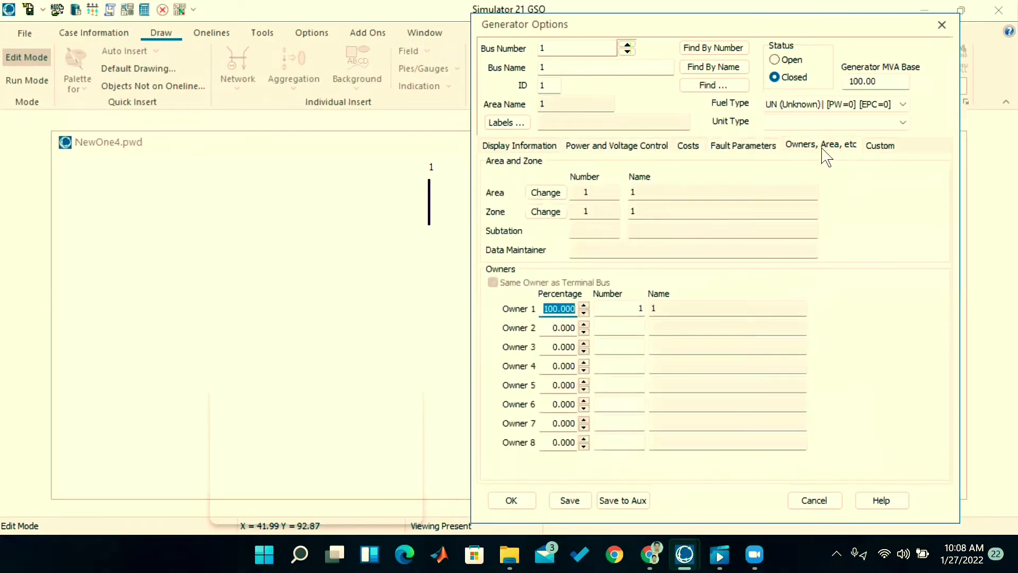
left_click(883, 151)
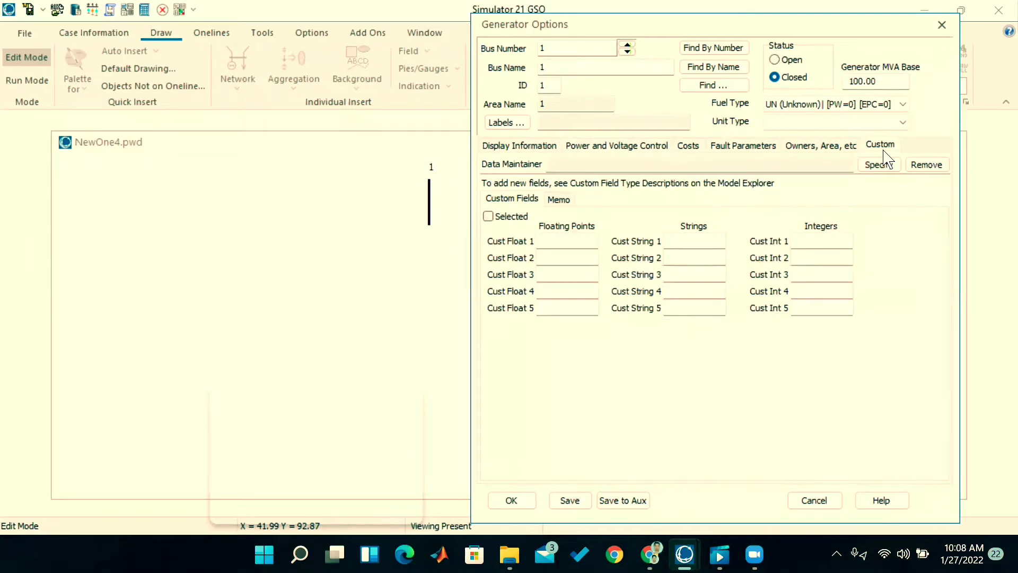
left_click(601, 145)
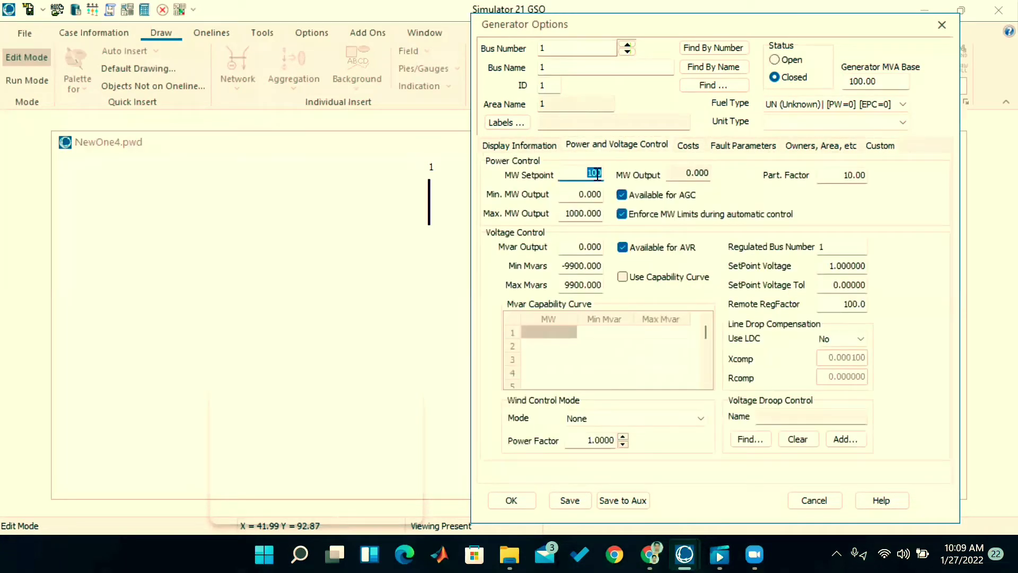
left_click(597, 175)
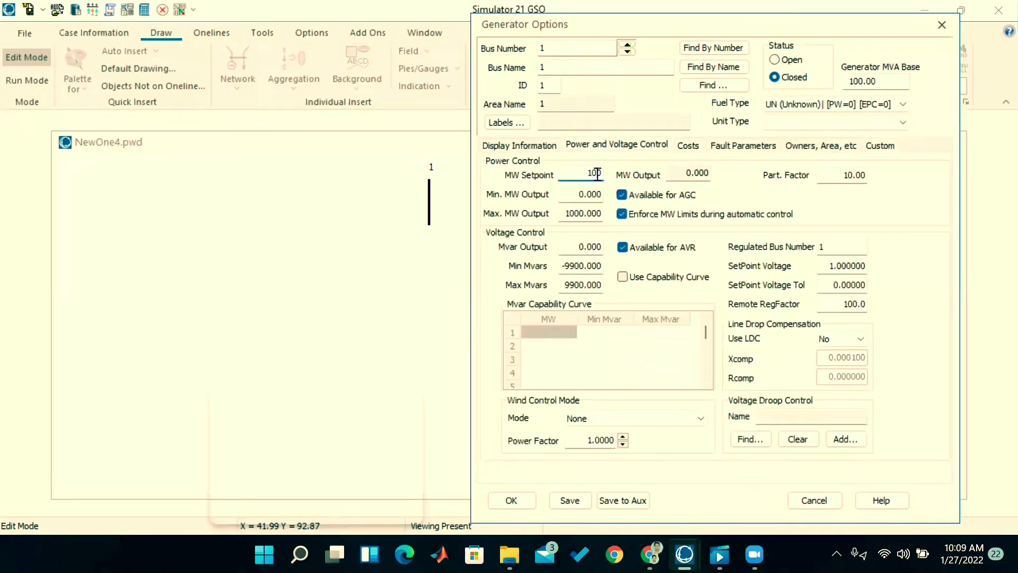
Set the generator's orientation to Left with the Dog Bone rotor shape and accept its options.
left_click(533, 146)
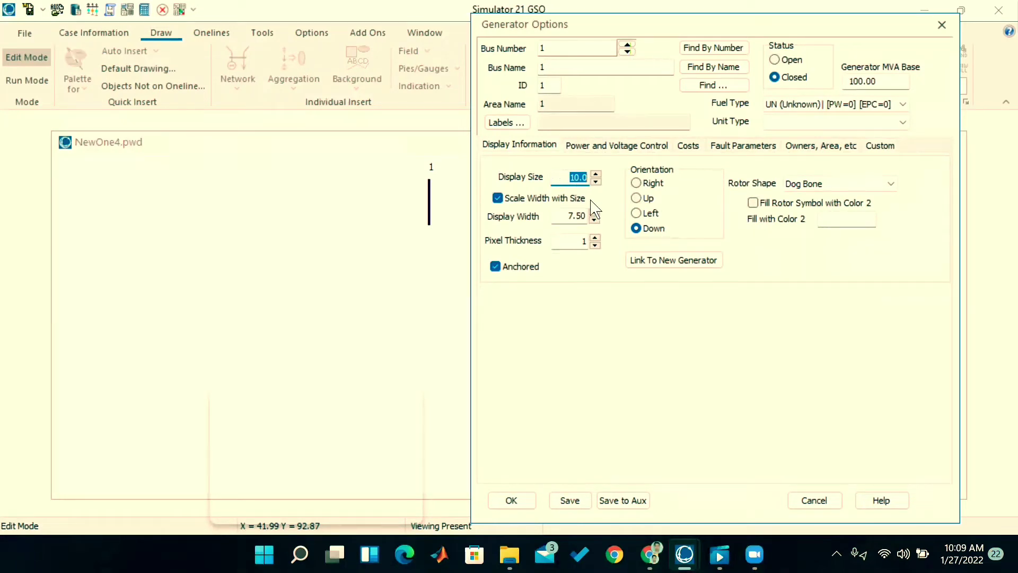
left_click(575, 177)
left_click(597, 174)
left_click(638, 214)
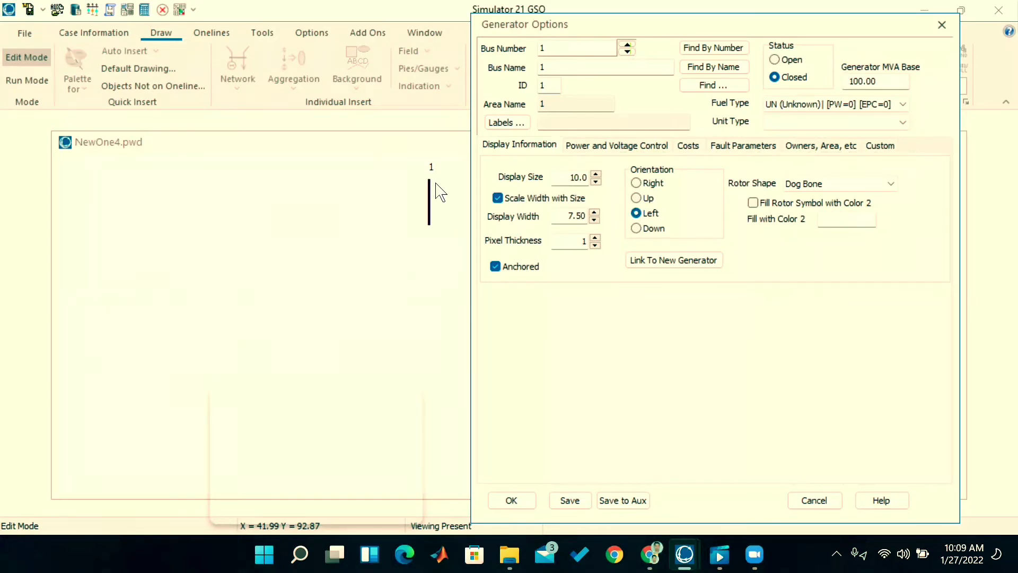
left_click(842, 188)
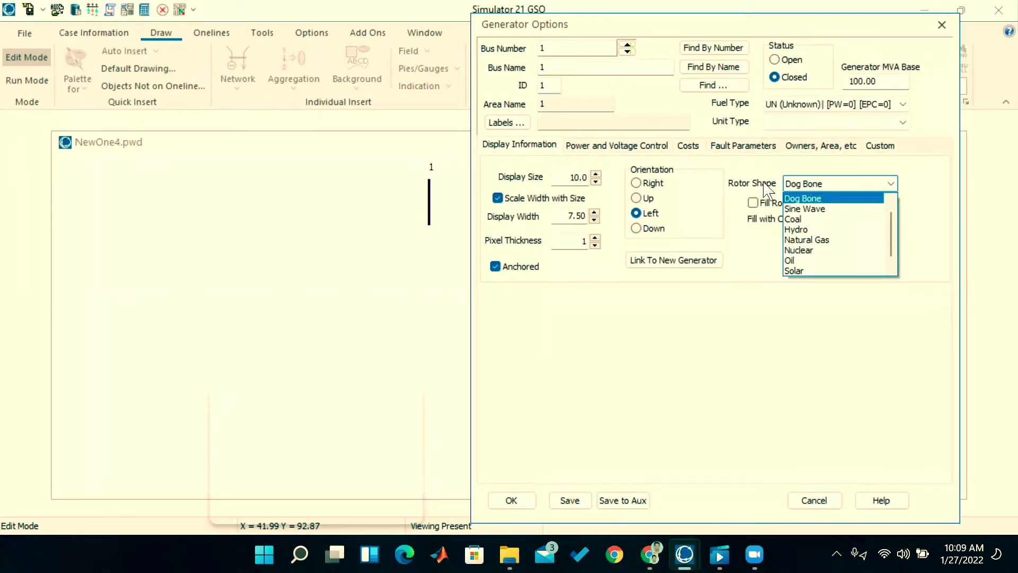
left_click(833, 202)
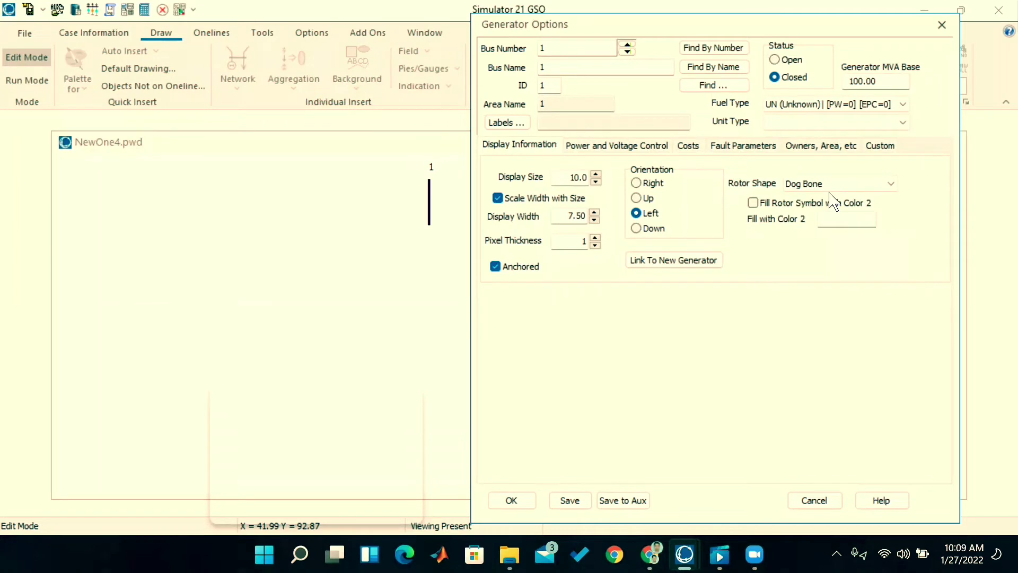
left_click(519, 502)
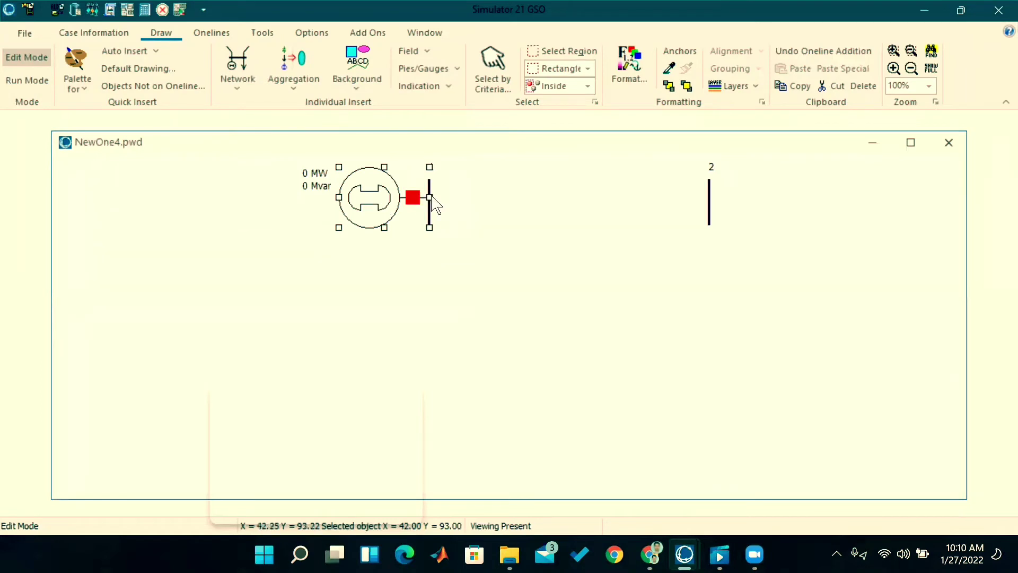
Change the rotor shape of the generator on bus 1 to Sine Wave.
double_click(379, 196)
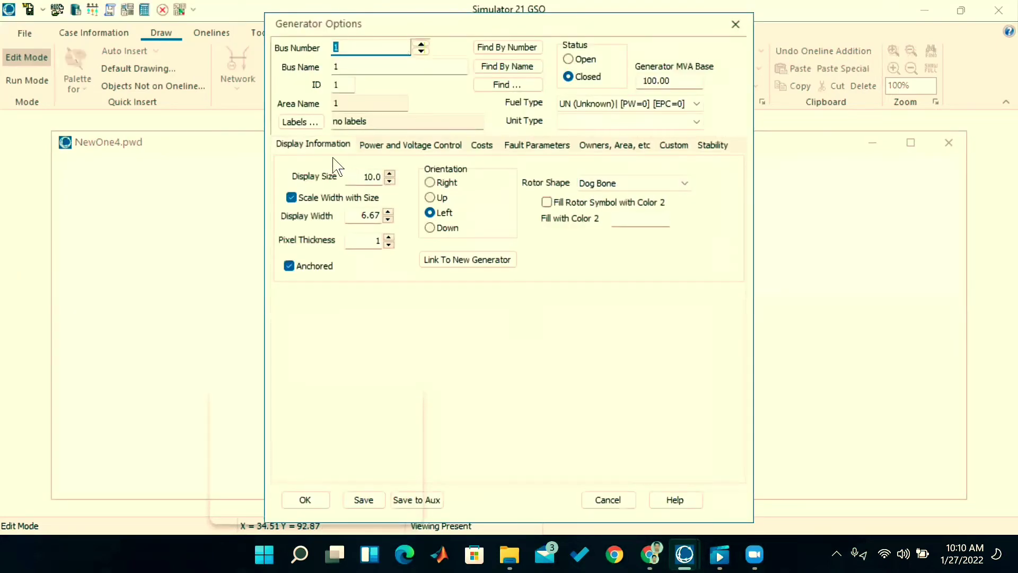
left_click(610, 184)
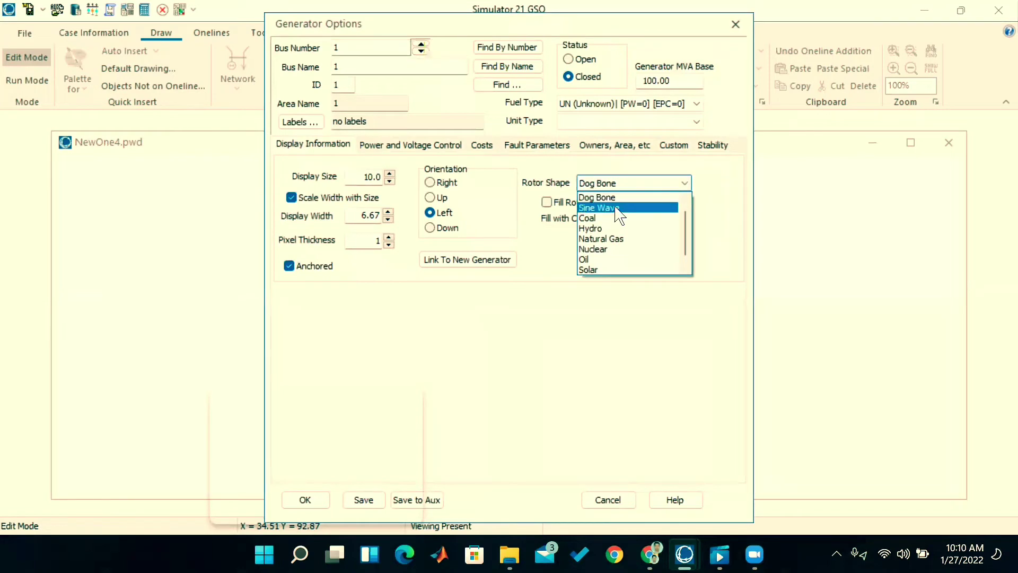
left_click(616, 208)
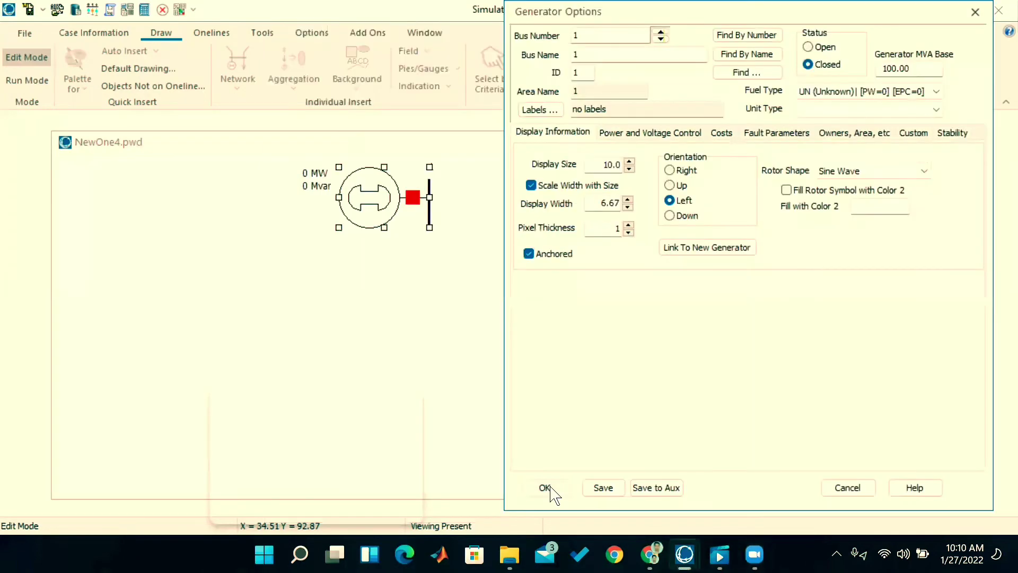
left_click(542, 485)
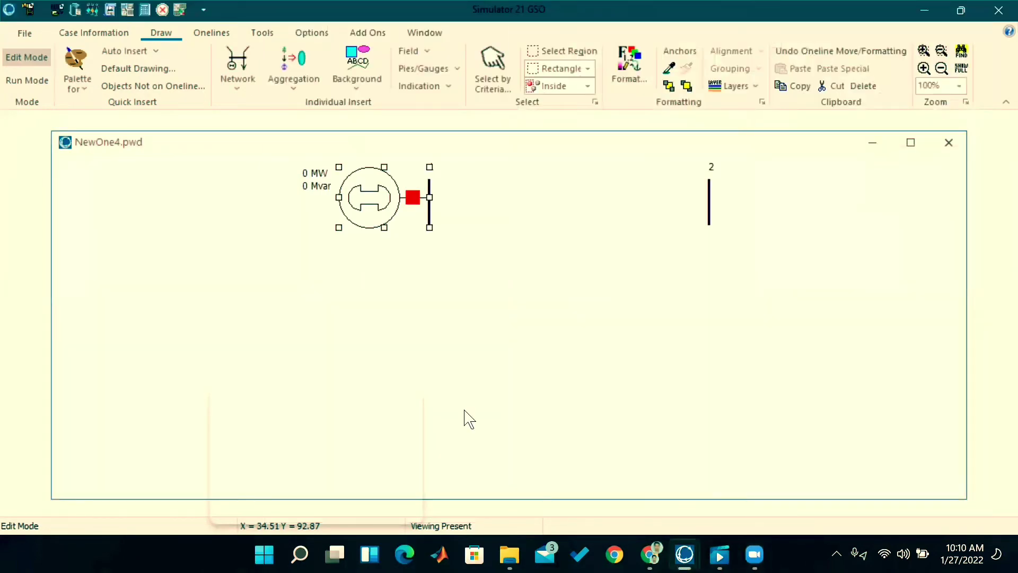
Set the rotor shape of the generator on bus 1 back to Dog Bone and accept its options.
double_click(362, 213)
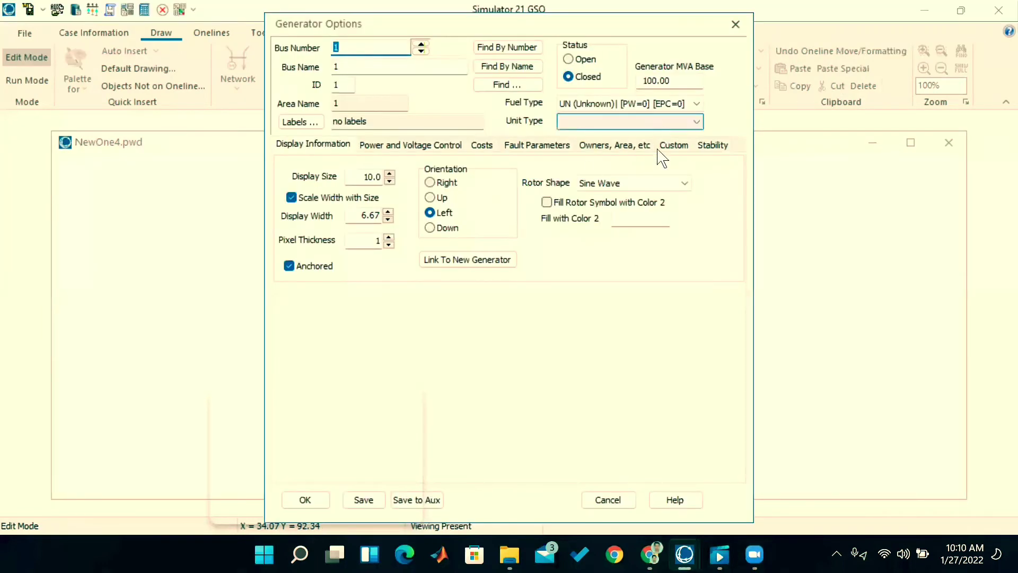
left_click(655, 186)
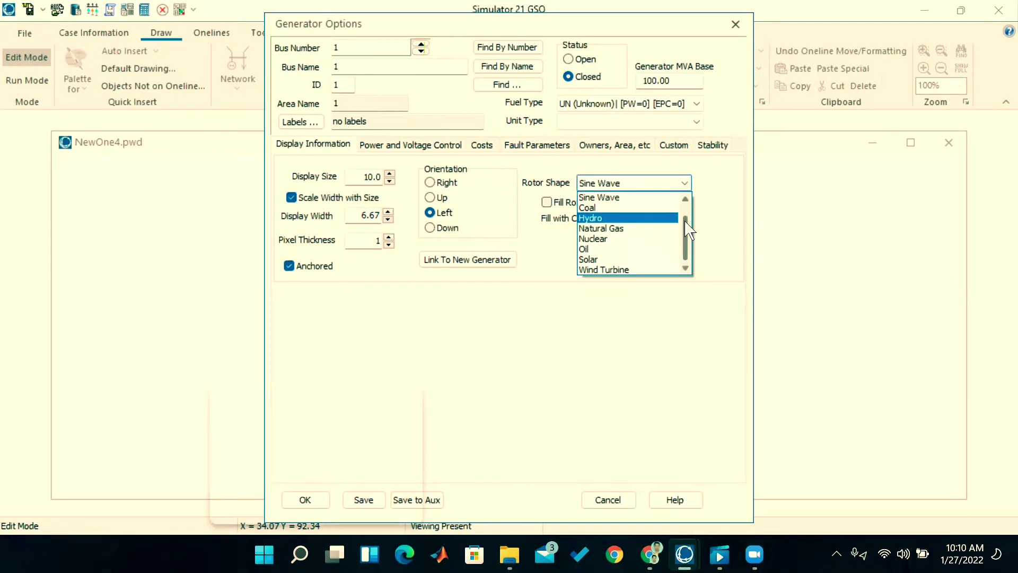
left_click_drag(688, 229, 688, 221)
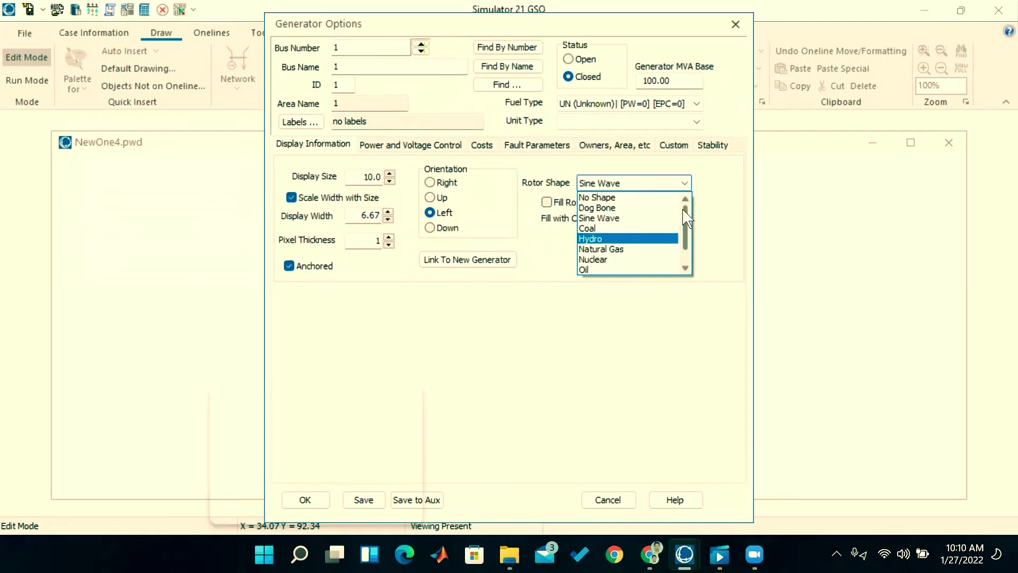
left_click(636, 208)
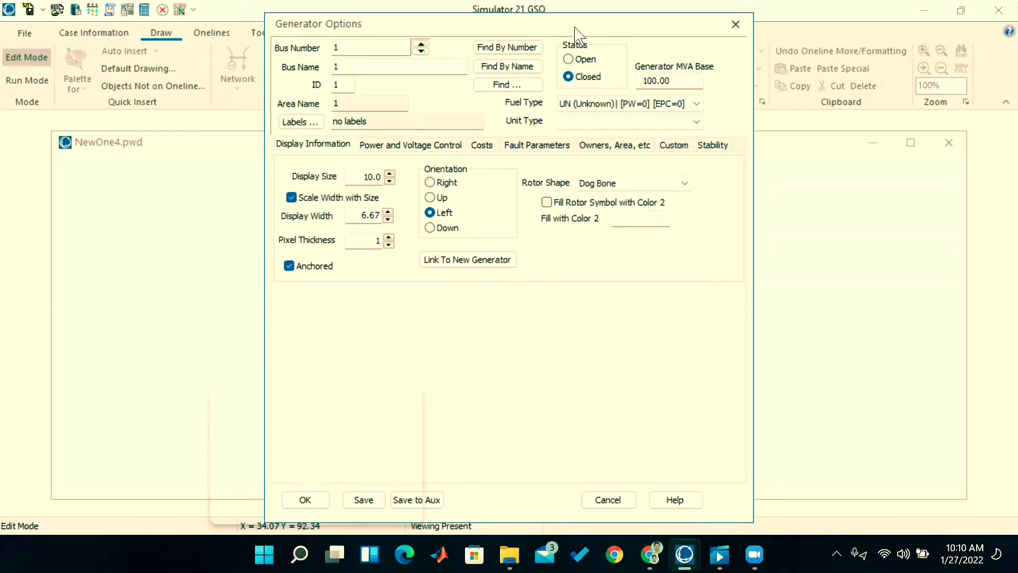
left_click_drag(575, 28, 779, 16)
left_click(502, 488)
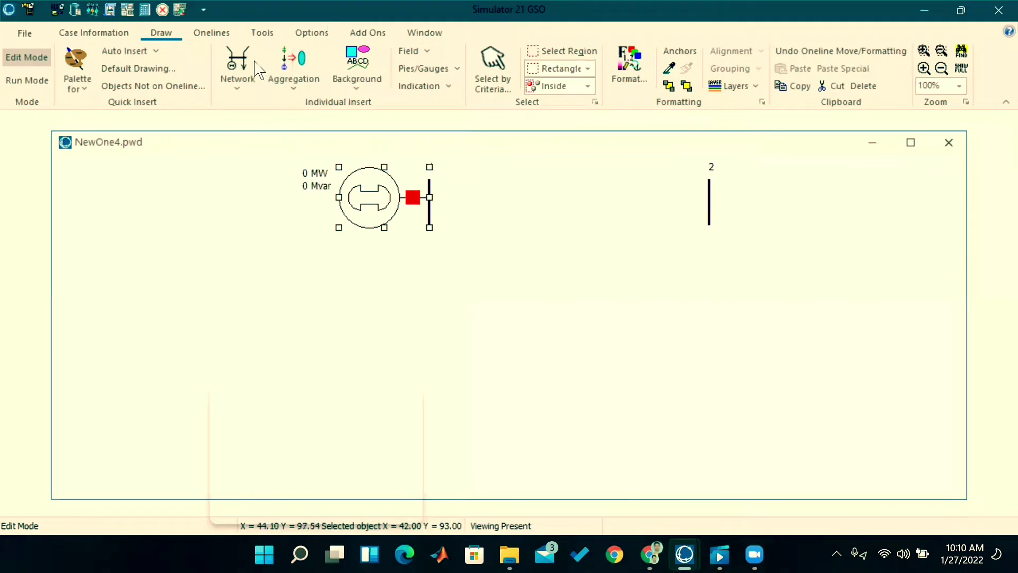
Insert a load on bus 2 and set its constant power MW value to 50.
left_click(235, 77)
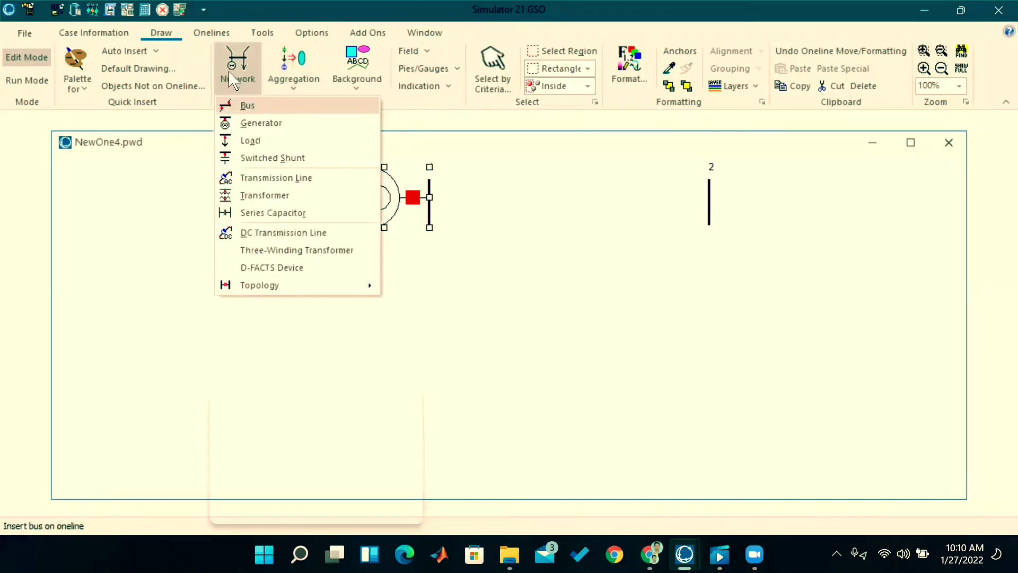
left_click(255, 143)
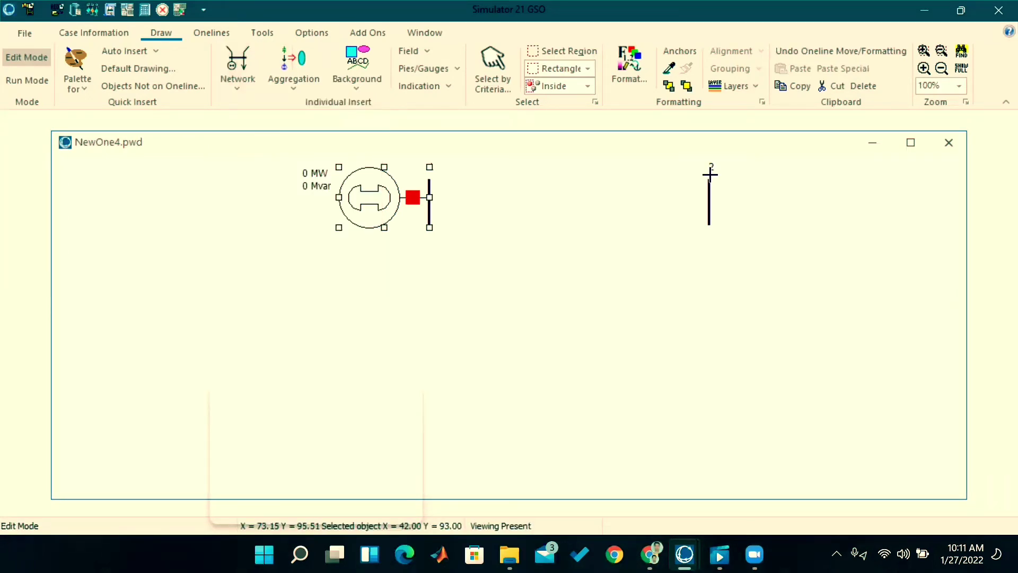
left_click(709, 201)
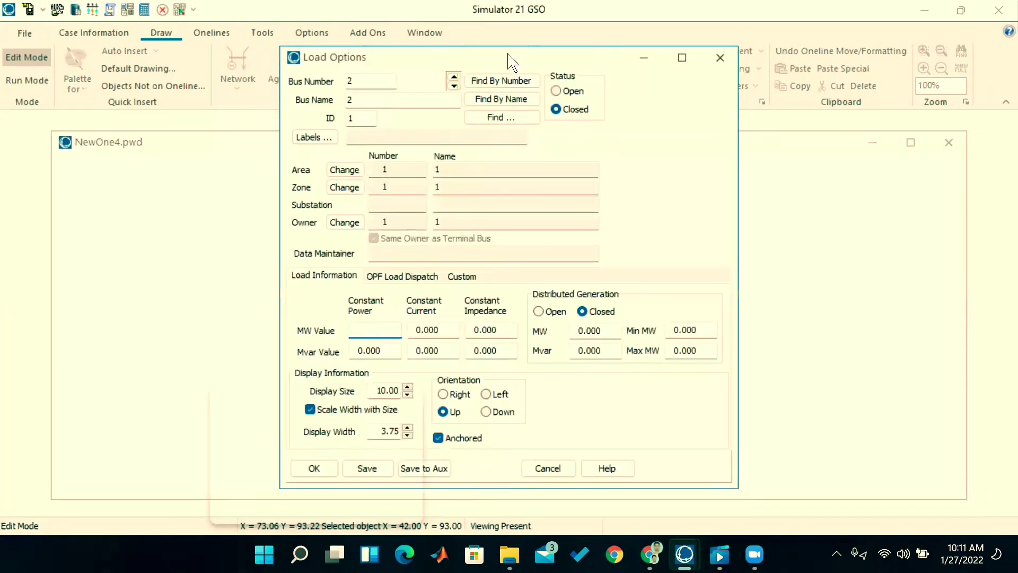
left_click_drag(508, 59, 710, 21)
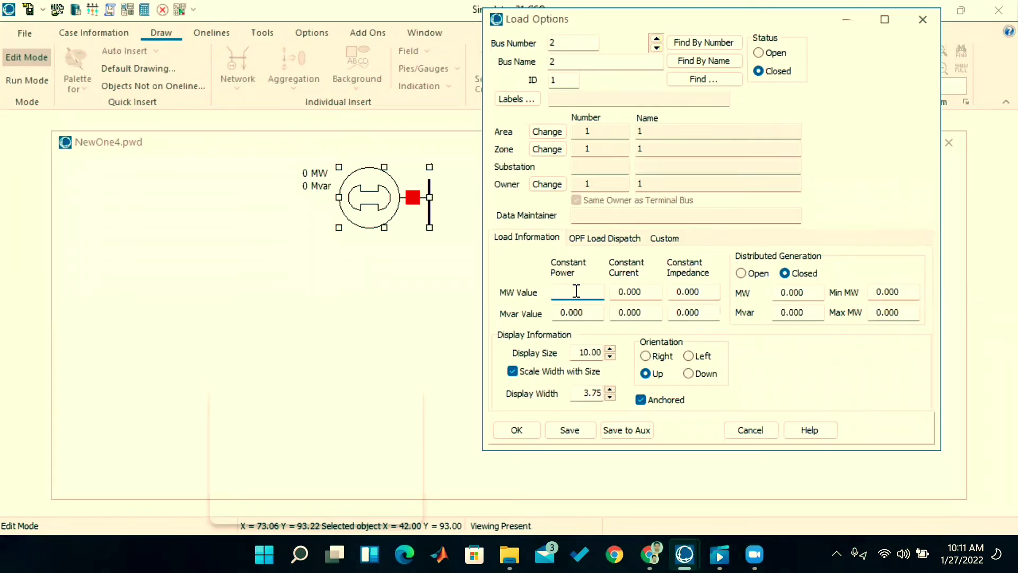
type("50")
Set the load's orientation to Right, check its OPF Load Dispatch and Custom settings, and accept the load options.
left_click(647, 356)
left_click(634, 244)
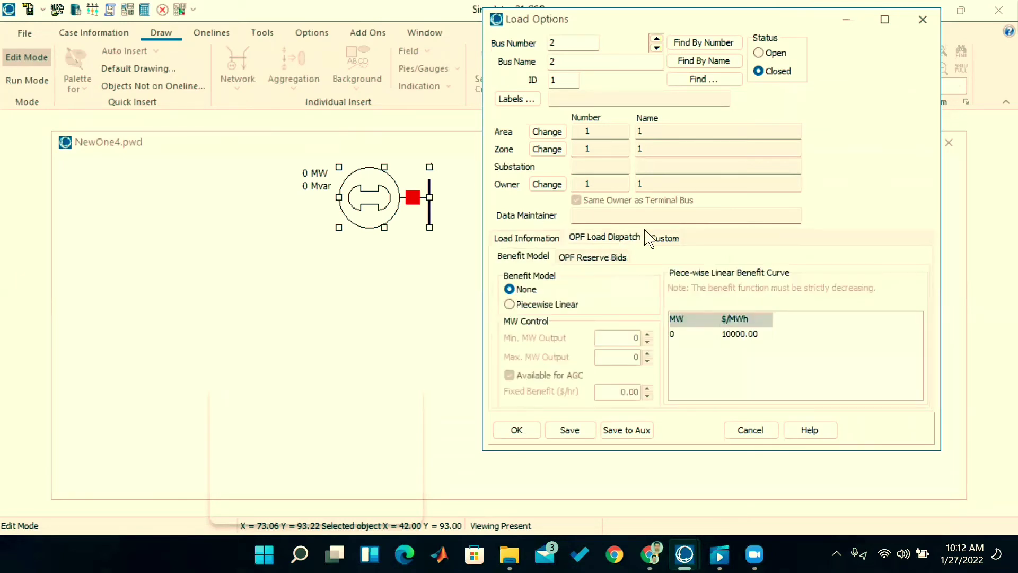
left_click(664, 240)
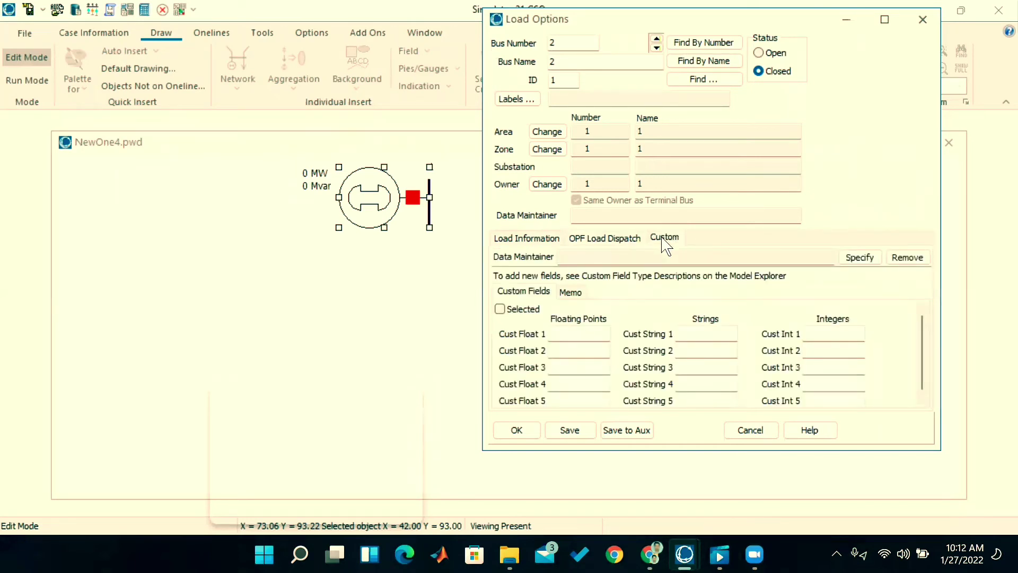
left_click(619, 244)
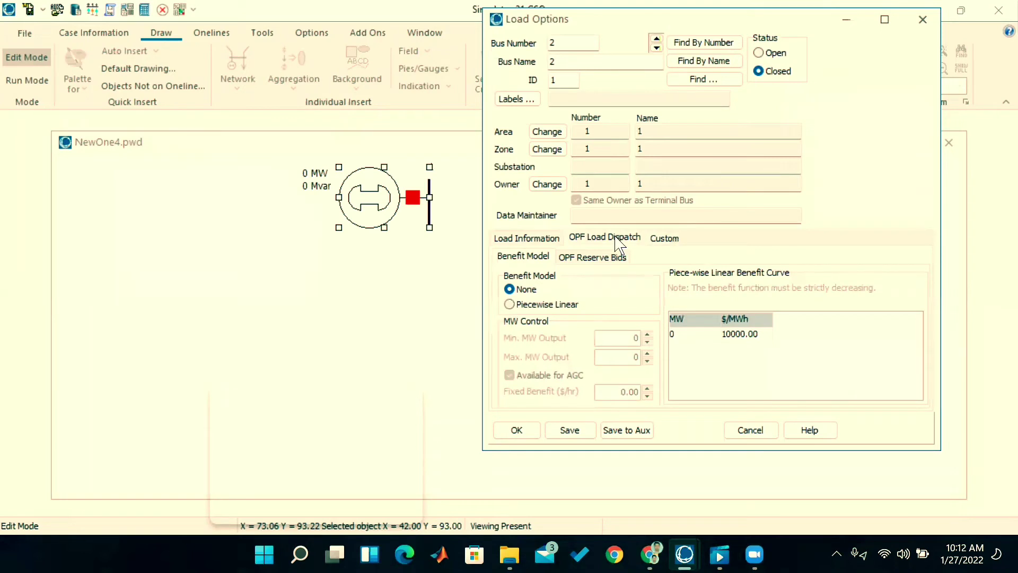
left_click(529, 240)
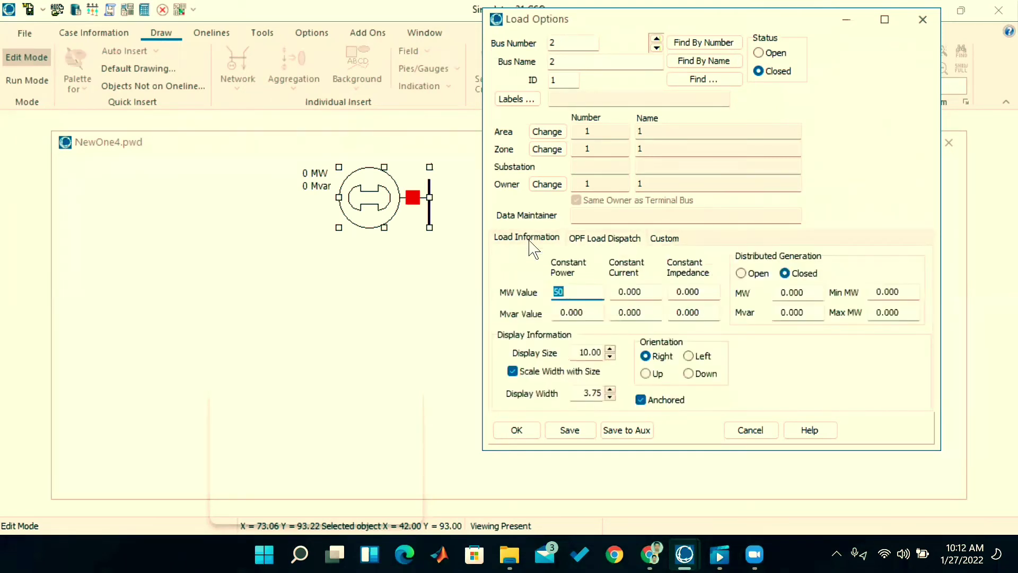
left_click(534, 433)
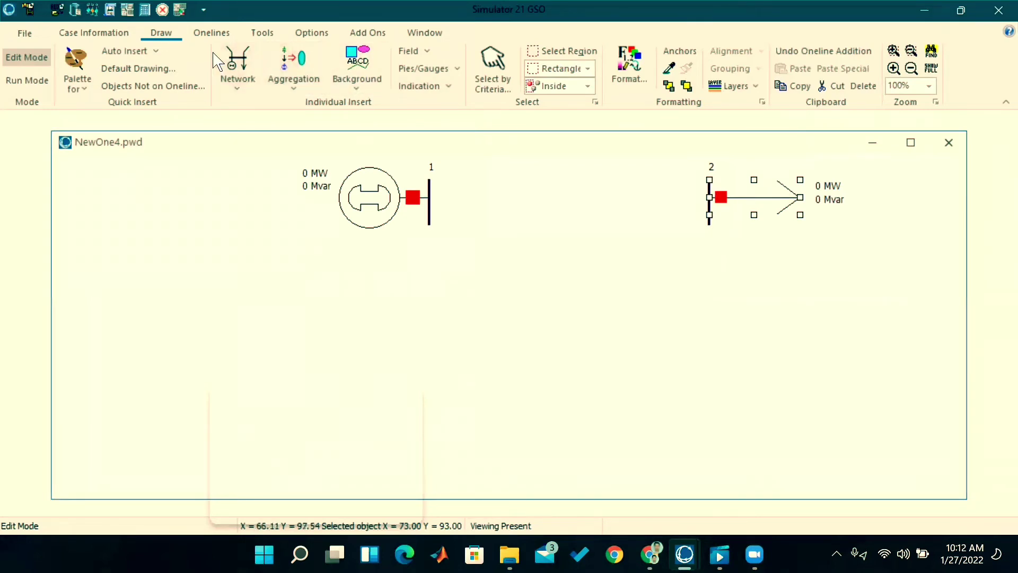
Insert a switched shunt on bus 2 just below the load connection and set its Nominal Mvar to 36.
left_click(237, 66)
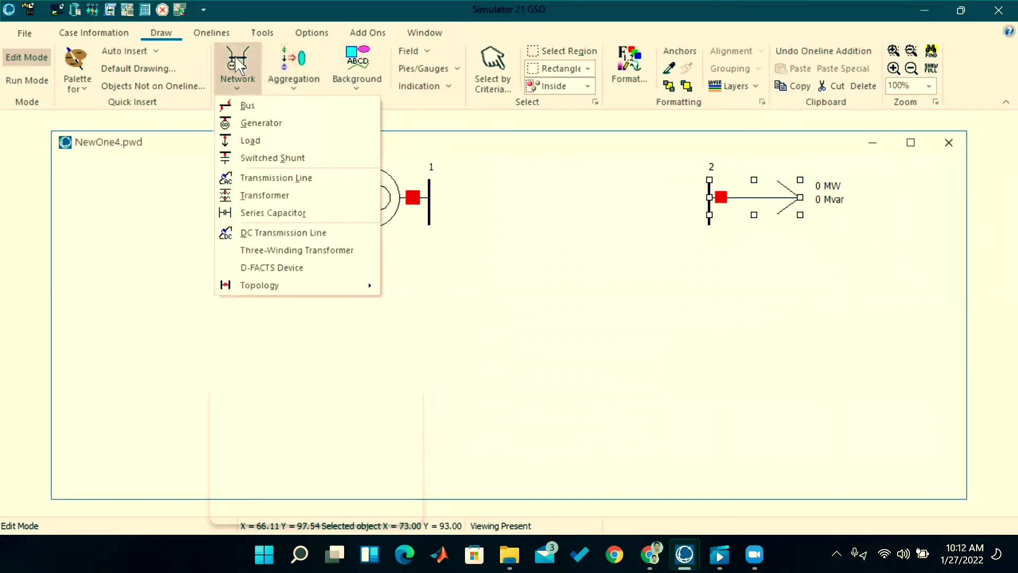
left_click(276, 158)
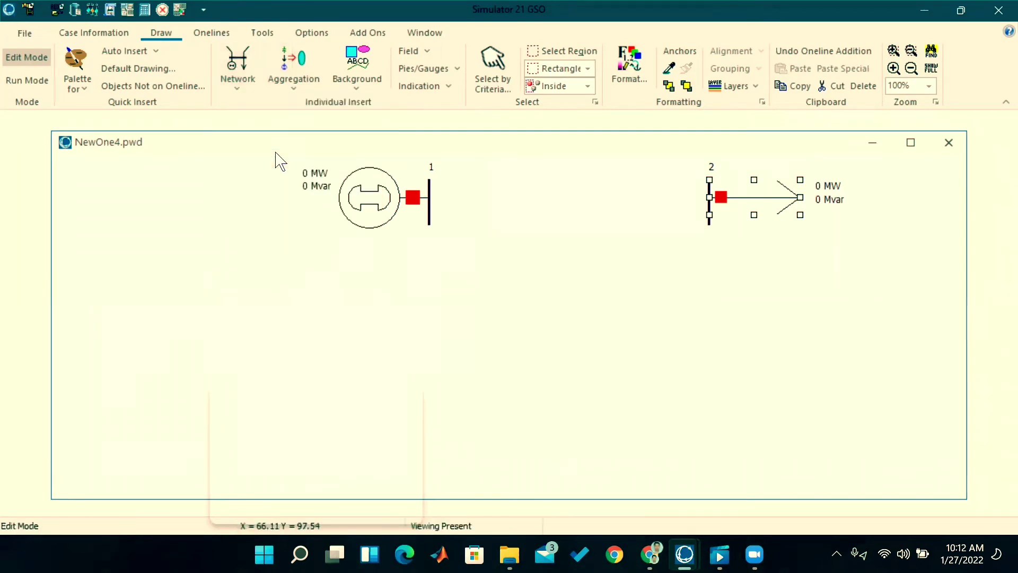
left_click(709, 207)
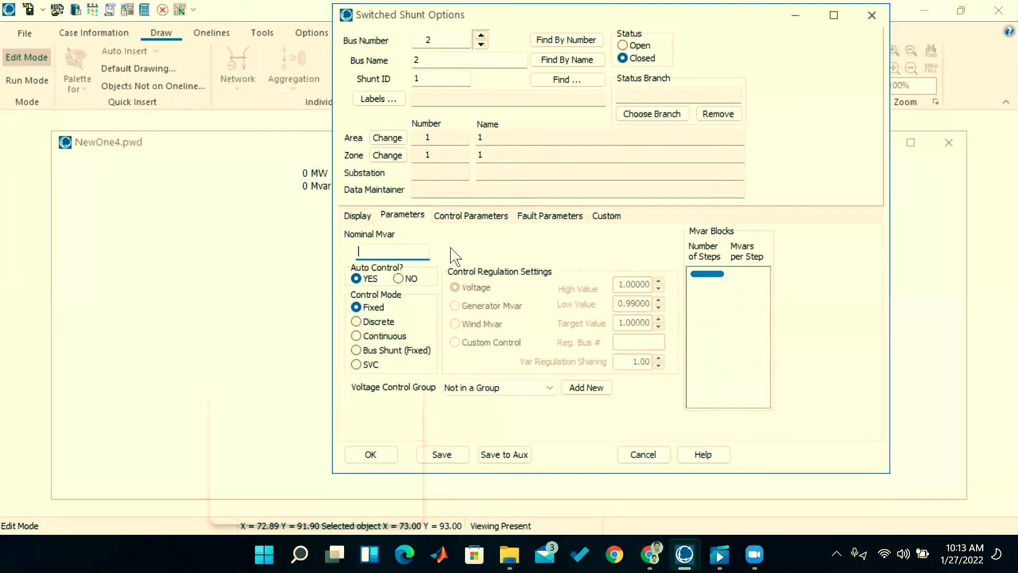
left_click(422, 250)
type("36")
Set the switched shunt's orientation to Right, accept its options, and move it slightly lower on bus 2, clear of the load line.
left_click(445, 217)
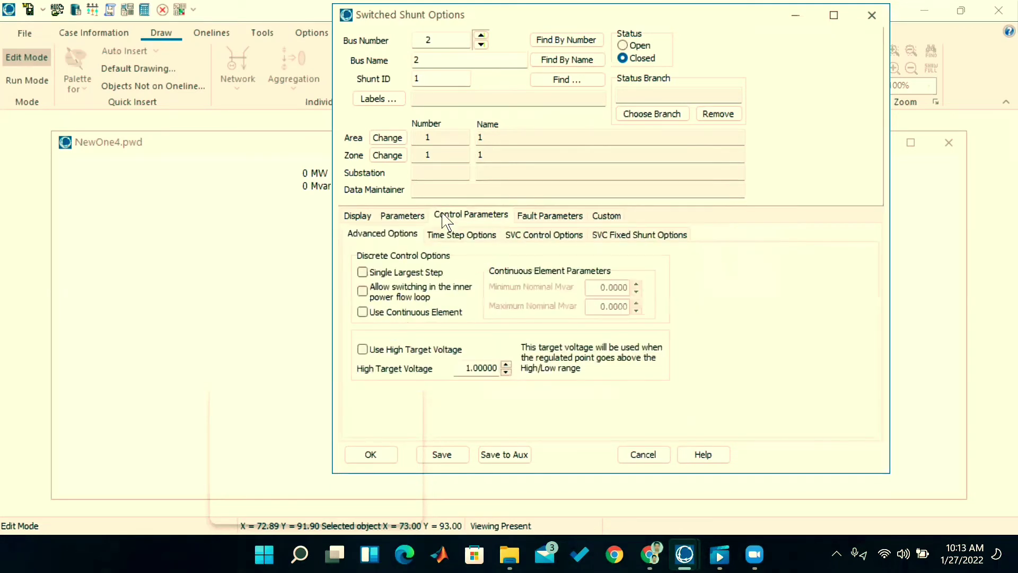
left_click(537, 215)
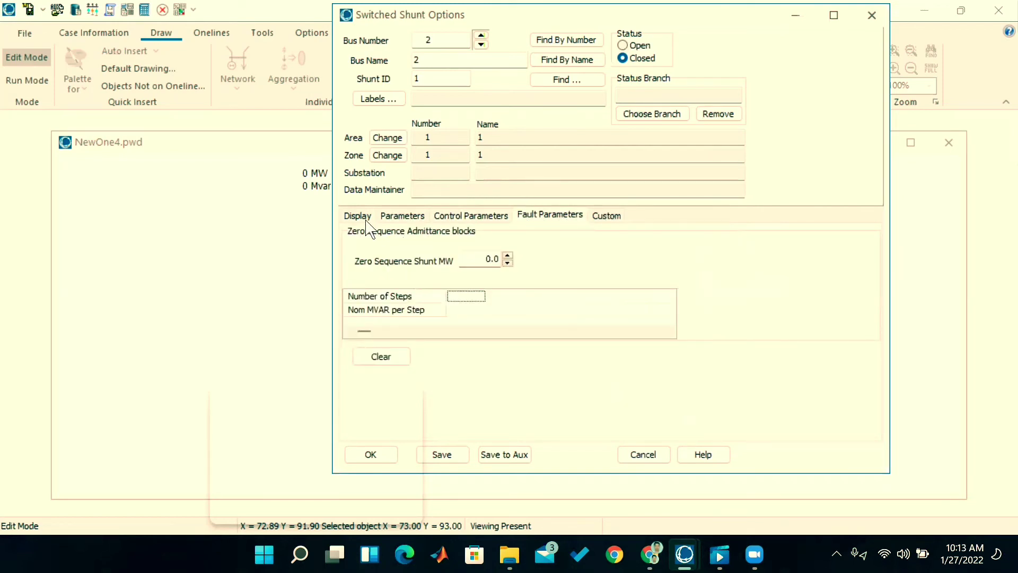
left_click(366, 220)
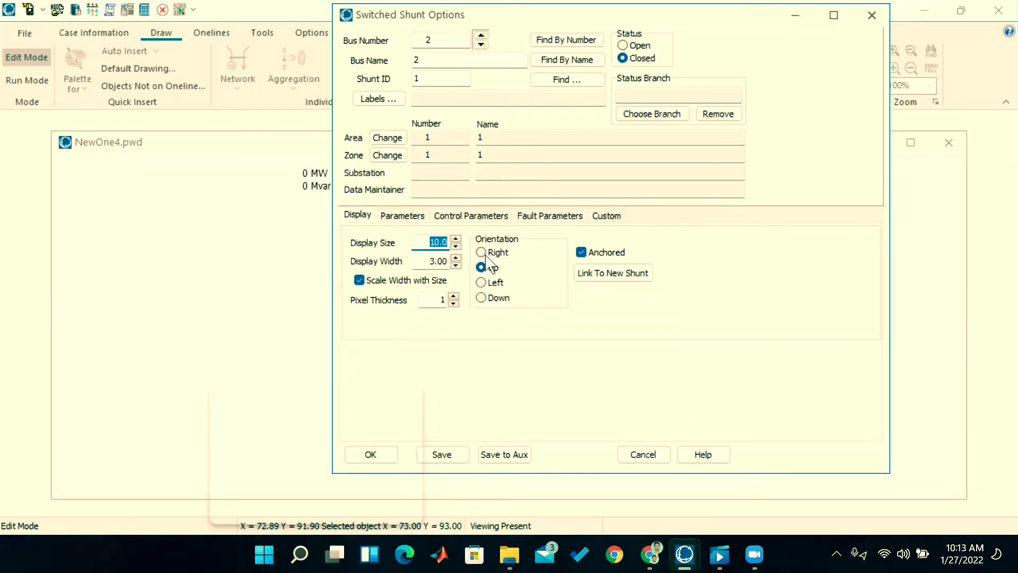
left_click(489, 254)
key("super+Up")
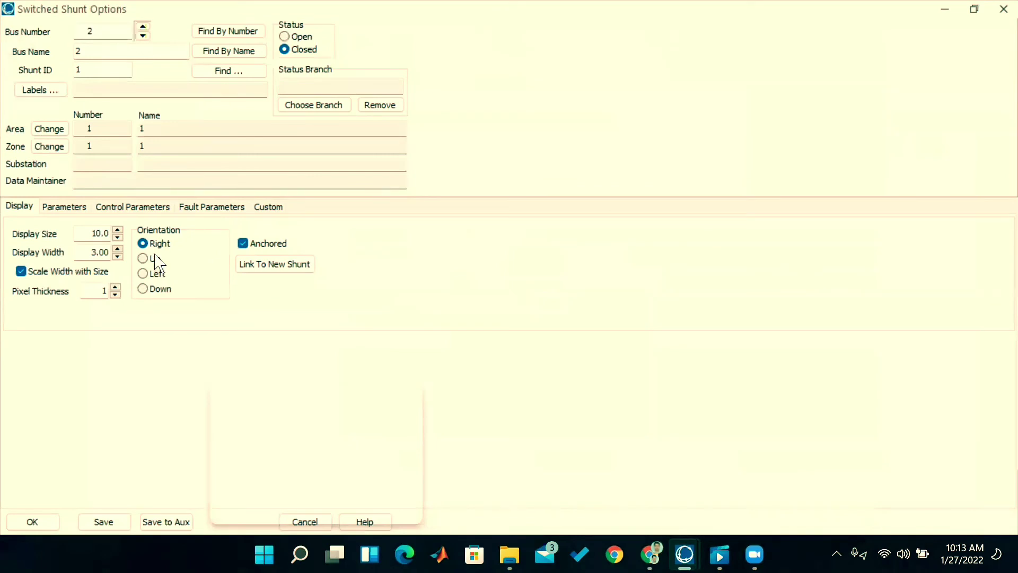
left_click(33, 524)
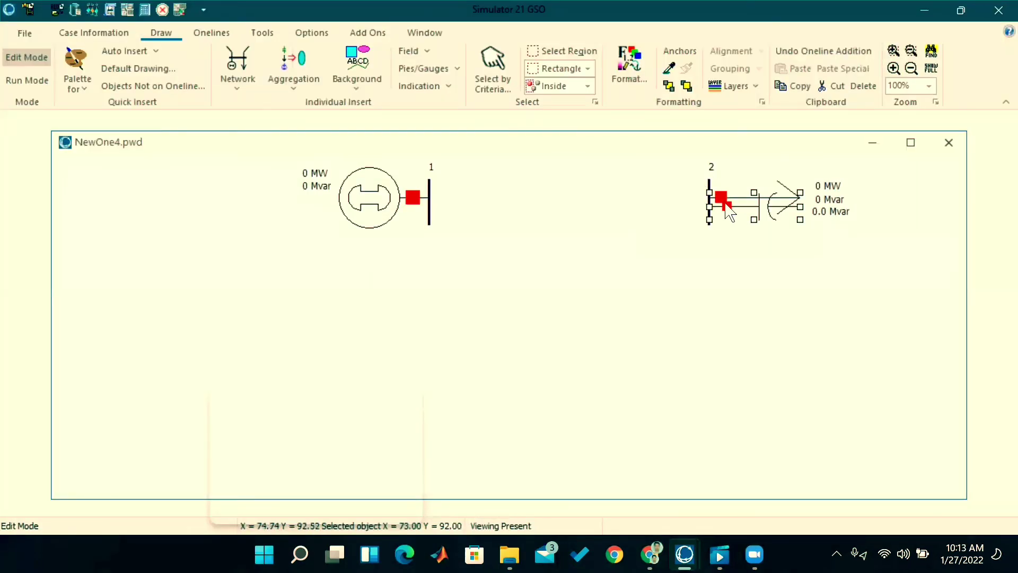
left_click_drag(726, 208, 726, 217)
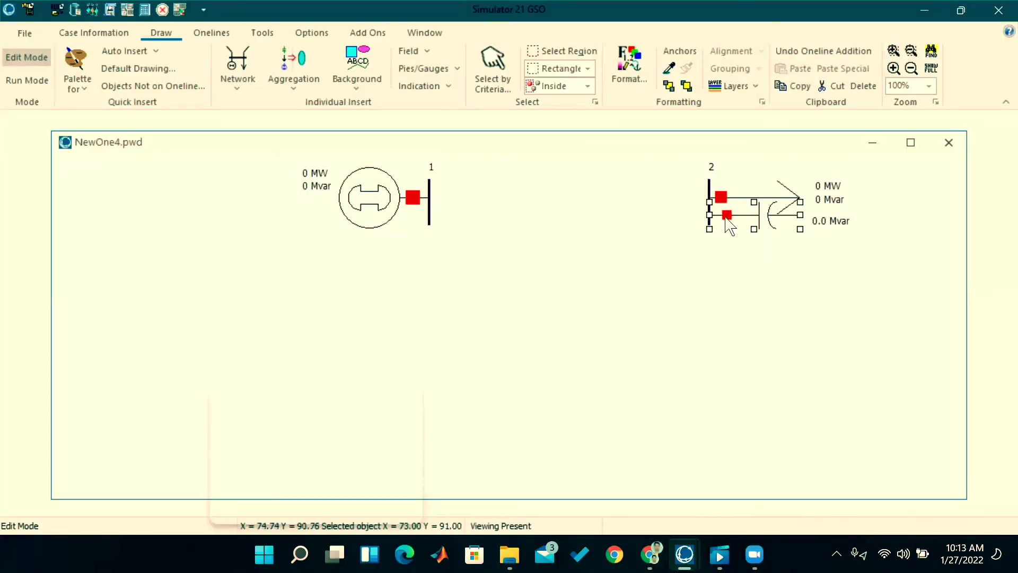
left_click(700, 269)
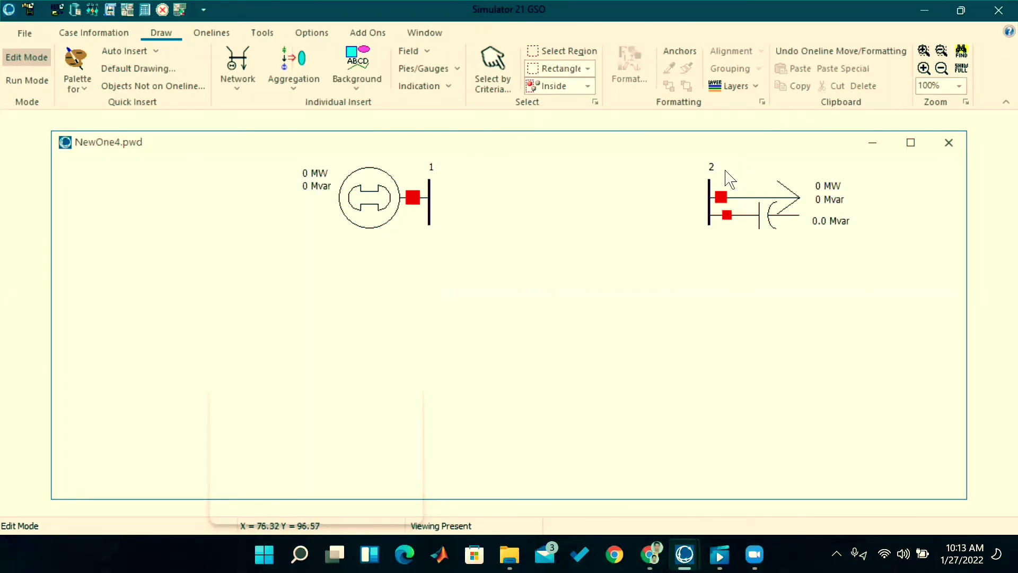
Draw a transmission line from bus 1 to bus 2 with series resistance 0.3, series reactance 0.6 and MVA Limit A 45.
left_click(225, 64)
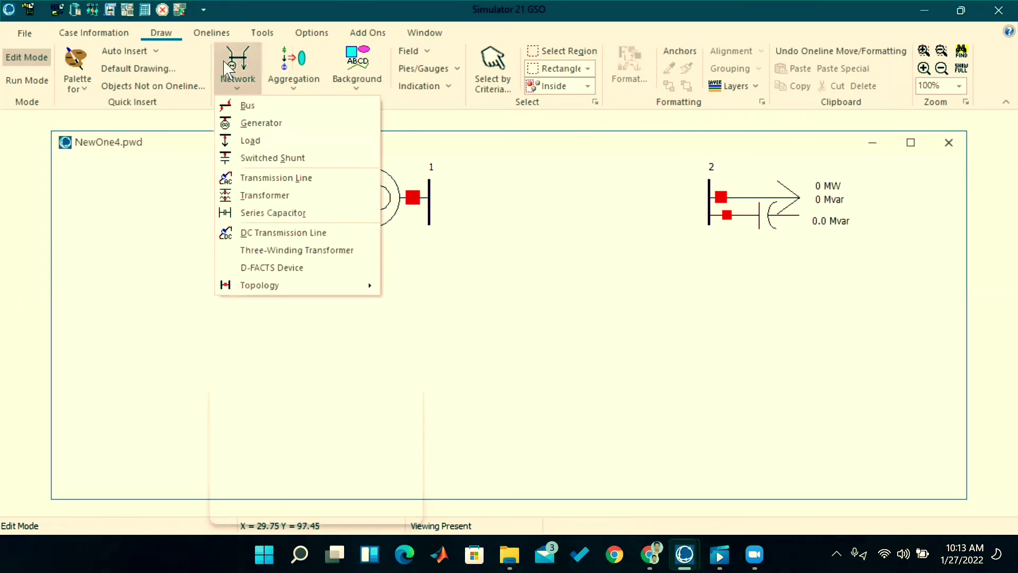
left_click(269, 175)
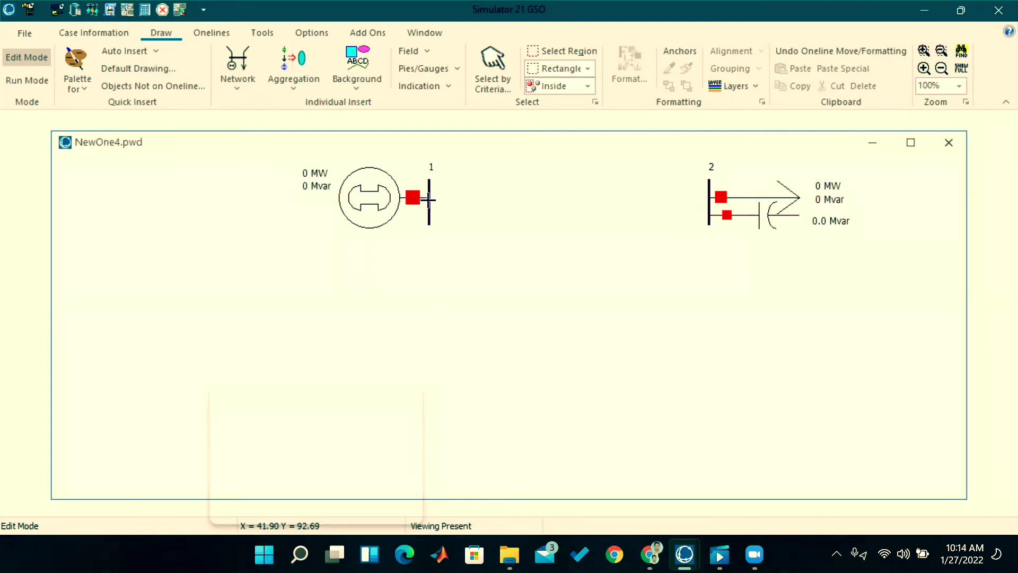
left_click_drag(429, 199, 711, 204)
double_click(710, 204)
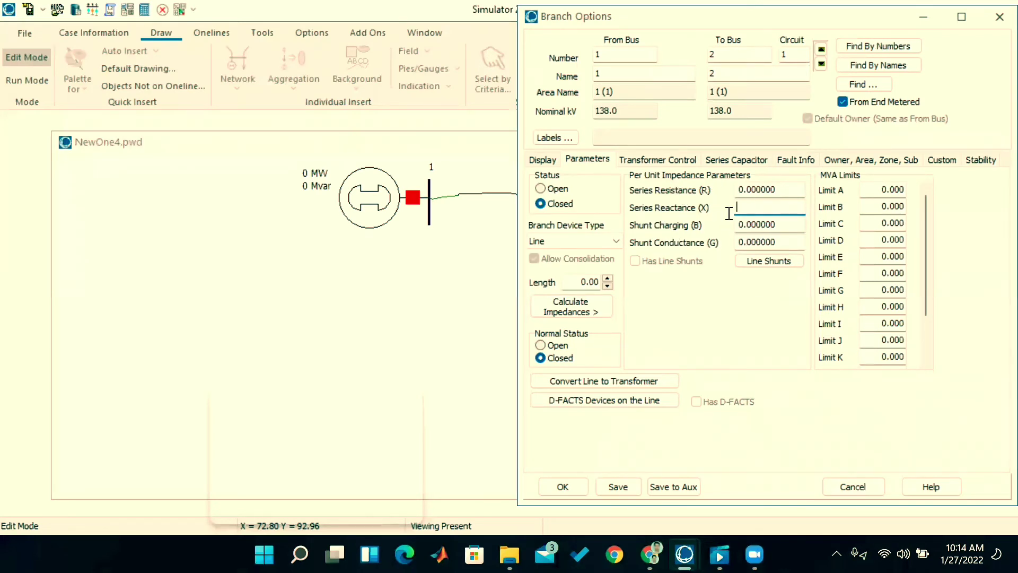
left_click(777, 196)
left_click(890, 191)
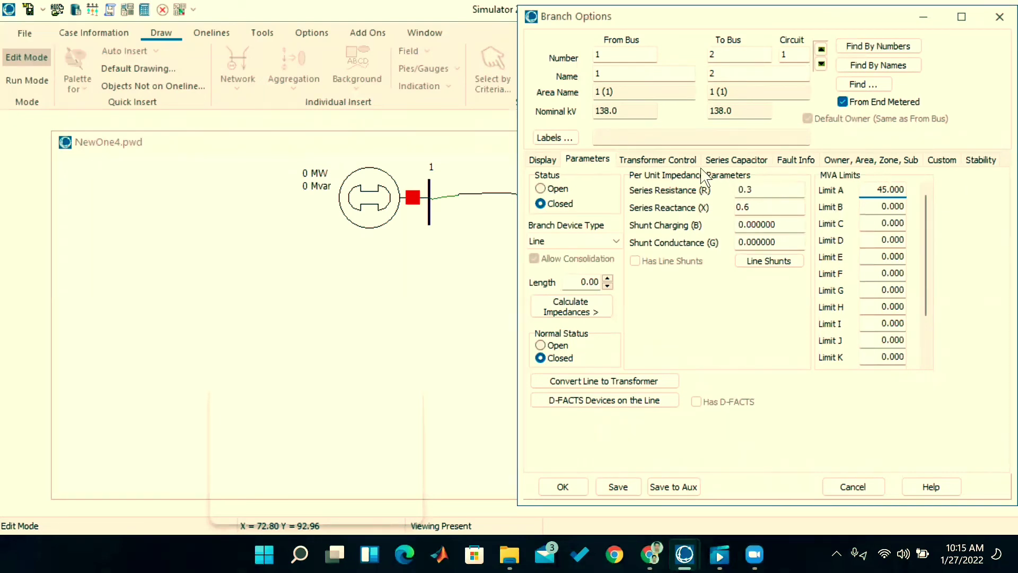
Review the line's transformer control, series capacitor, fault, ownership and display settings, then accept the branch options.
left_click(657, 160)
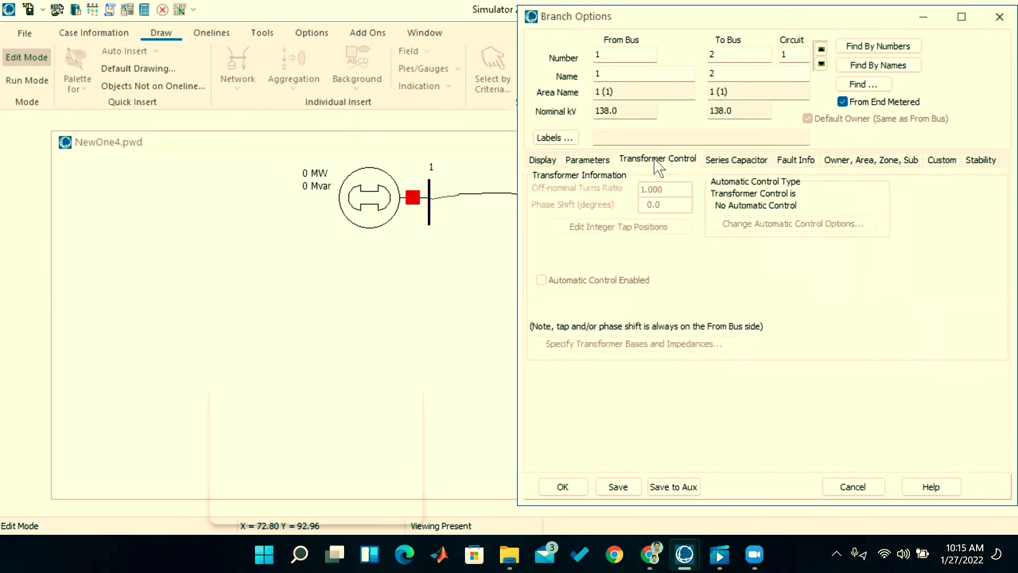
left_click(729, 165)
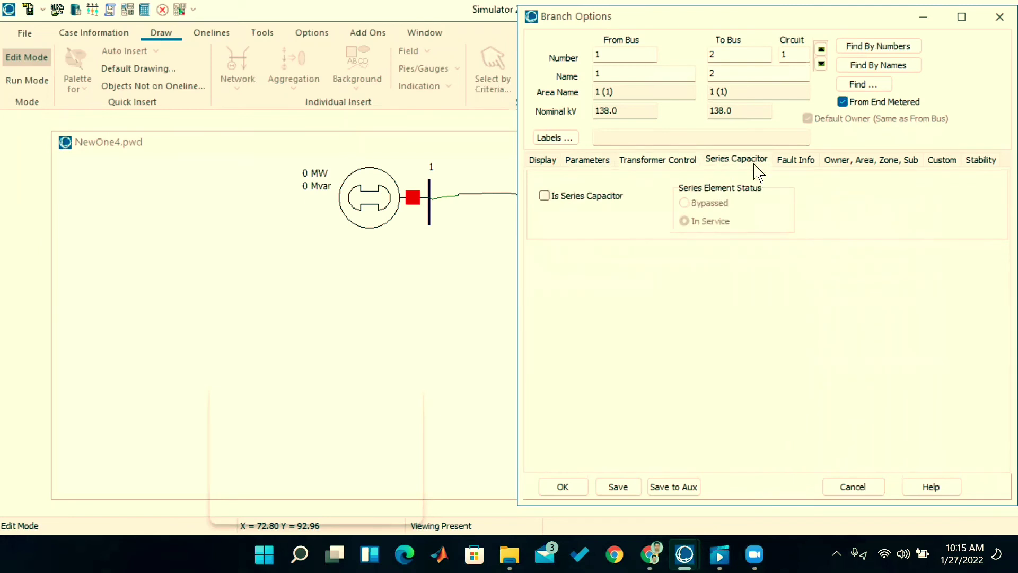
left_click(807, 167)
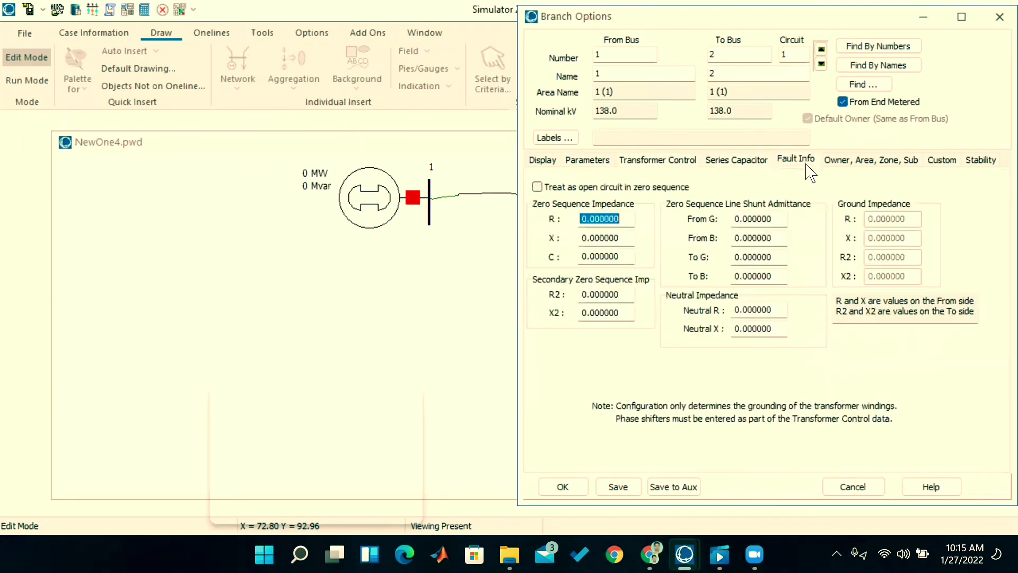
left_click(858, 161)
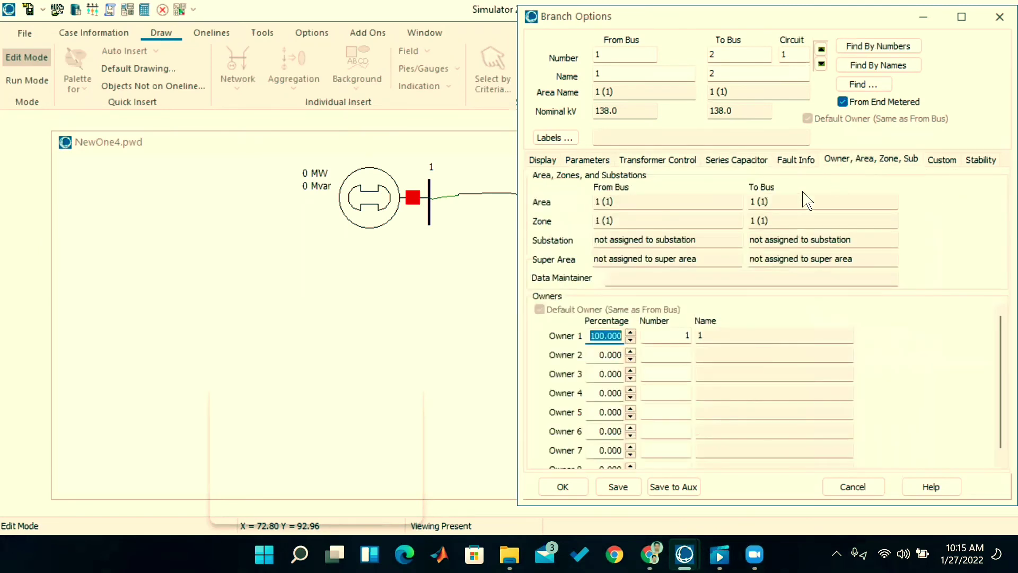
left_click(540, 162)
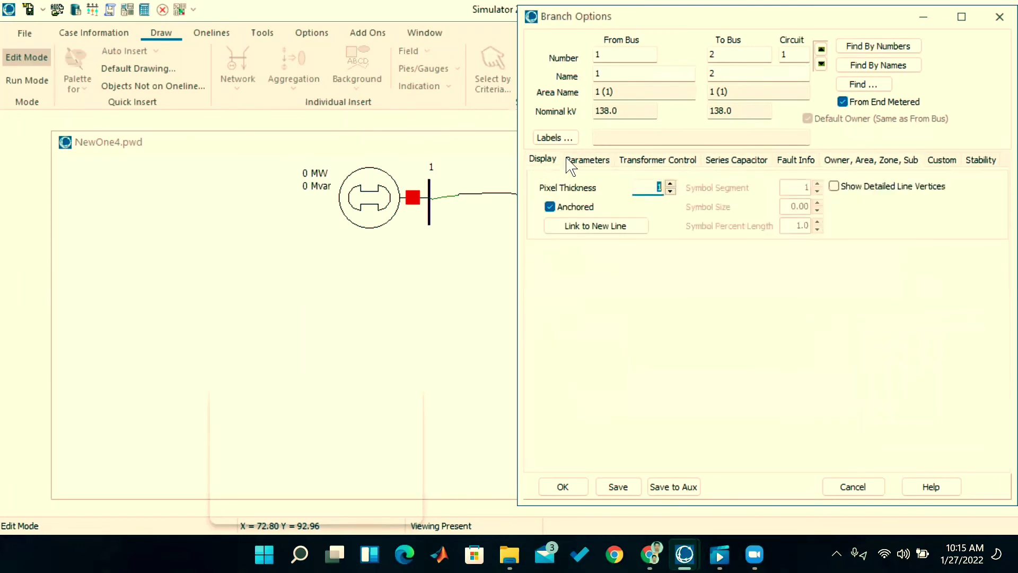
left_click(585, 162)
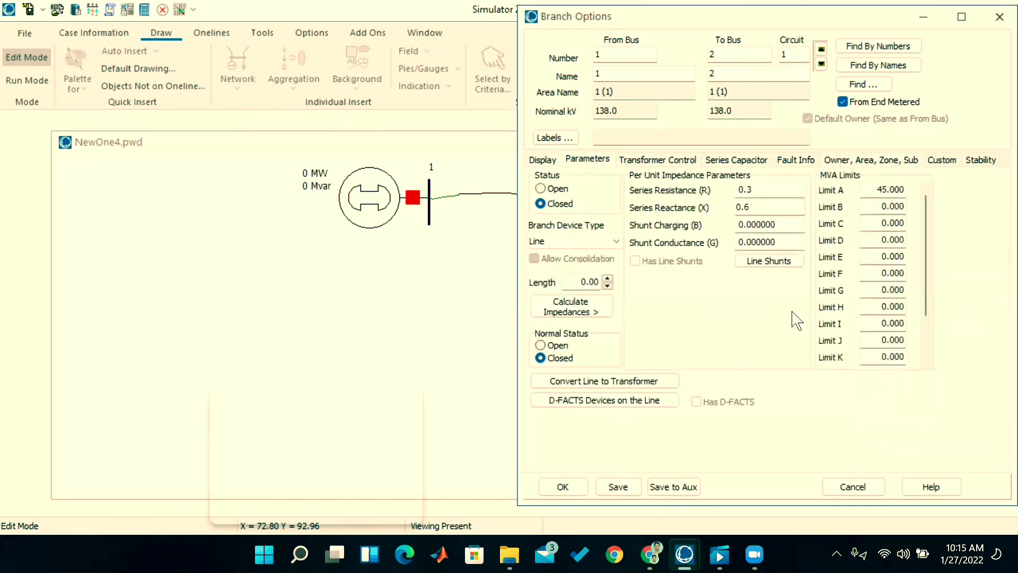
left_click(536, 162)
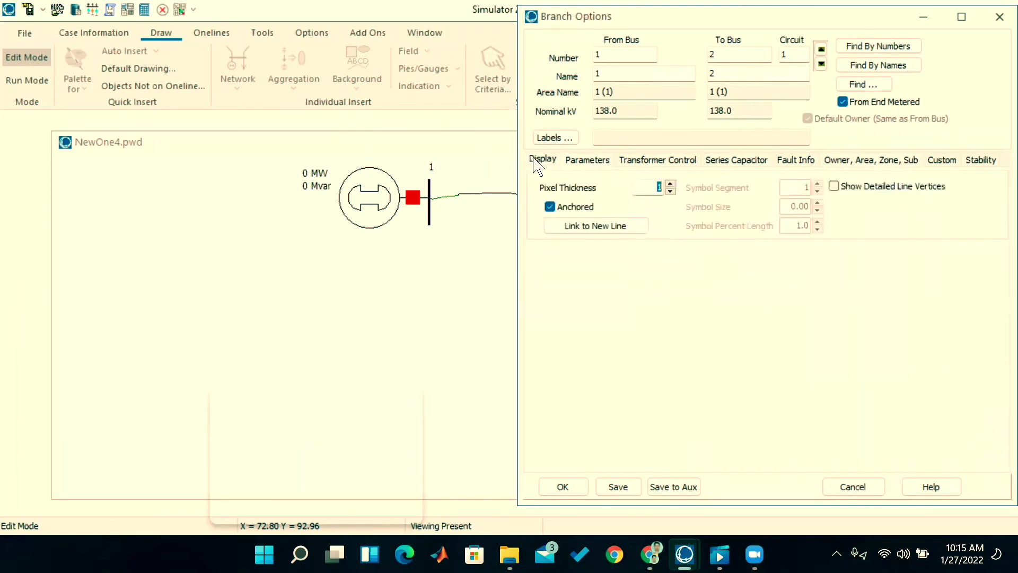
left_click(563, 487)
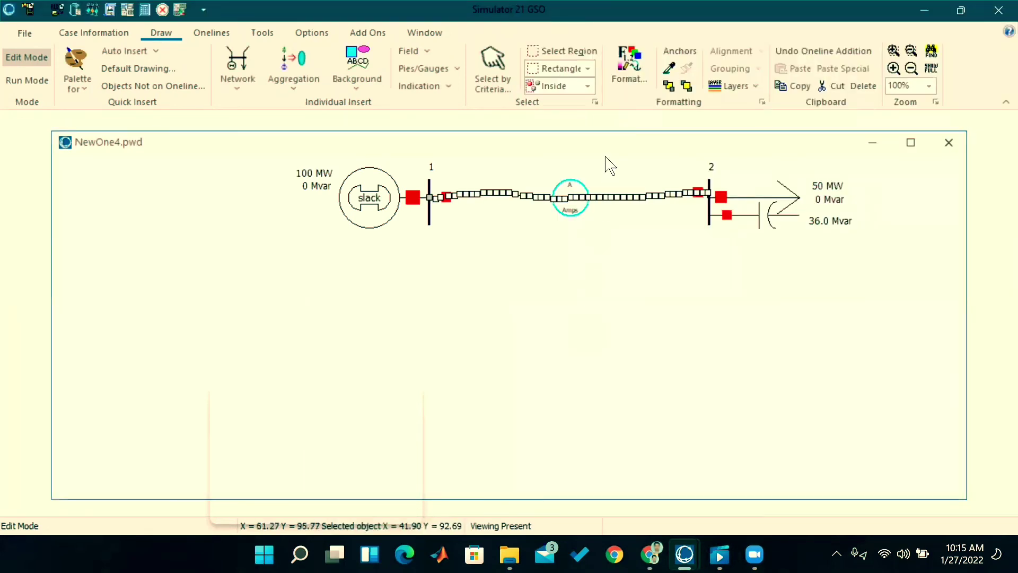
left_click(541, 279)
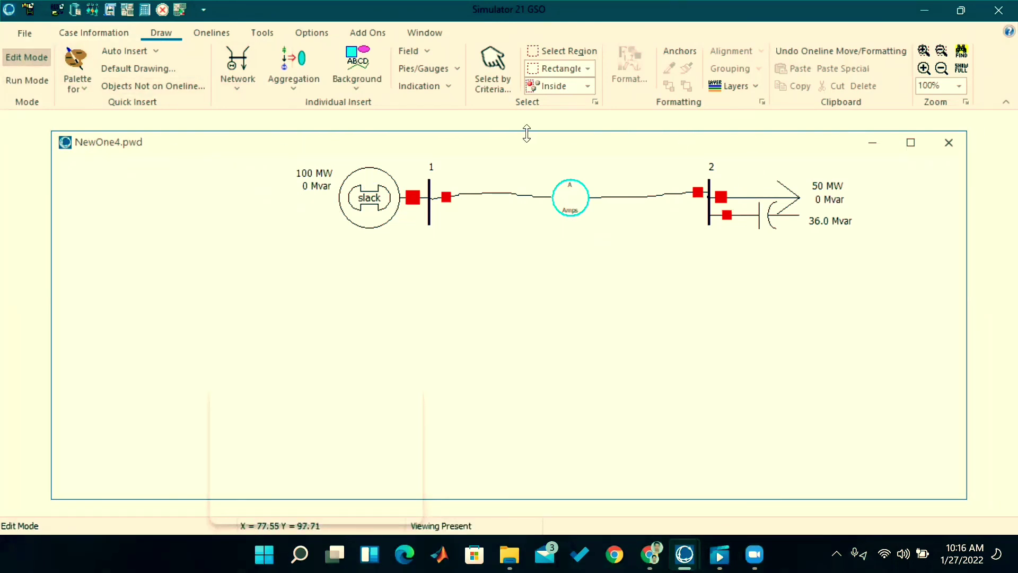
Switch the case to Run Mode and play the power flow simulation.
left_click(37, 85)
left_click(32, 59)
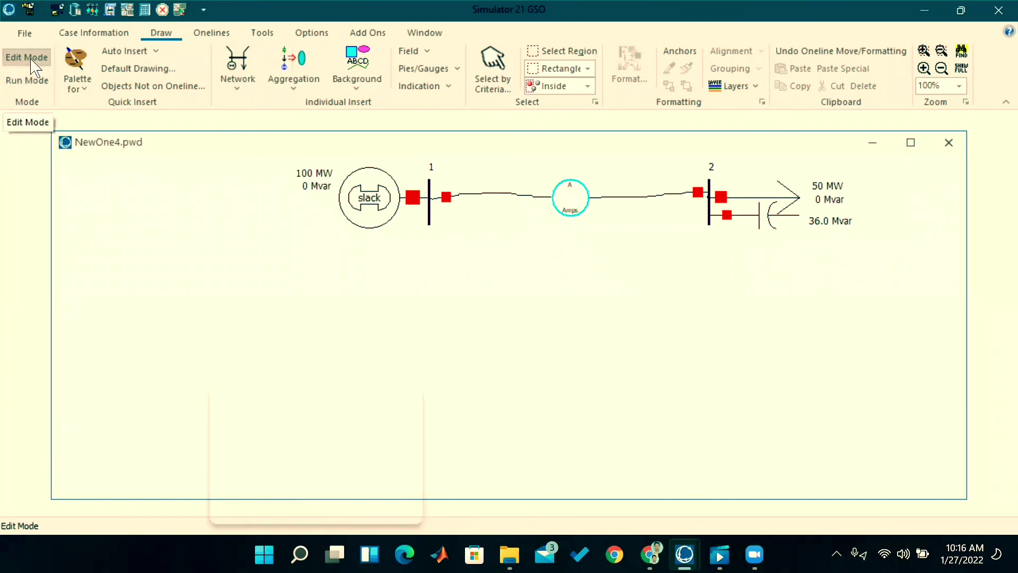
left_click(36, 82)
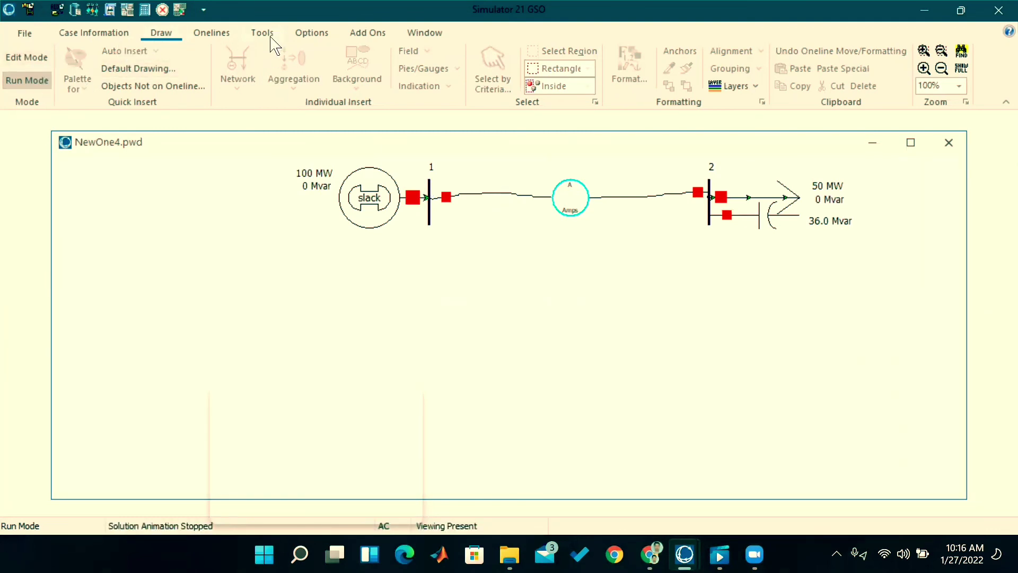
left_click(35, 81)
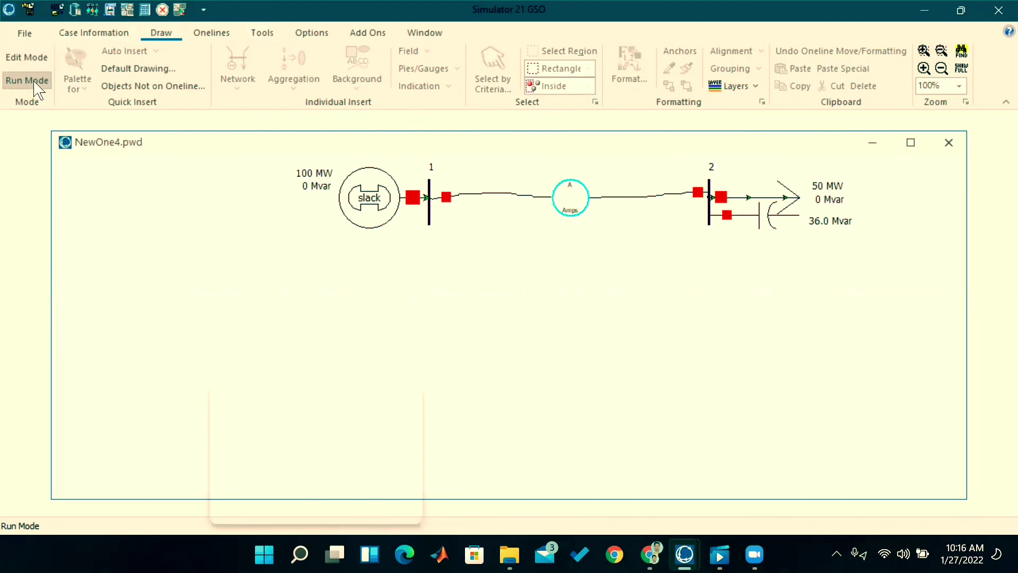
left_click(258, 33)
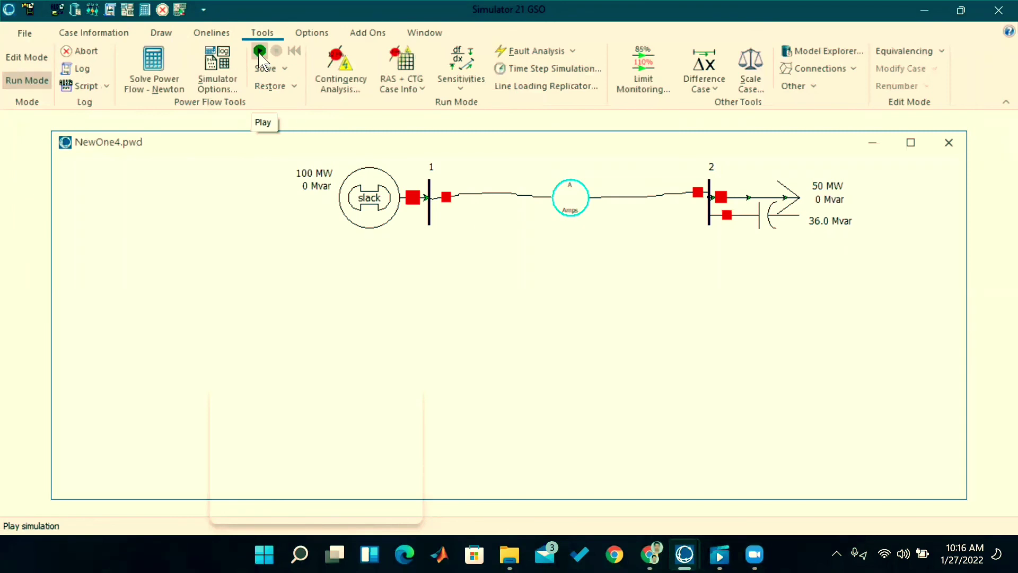
left_click(259, 51)
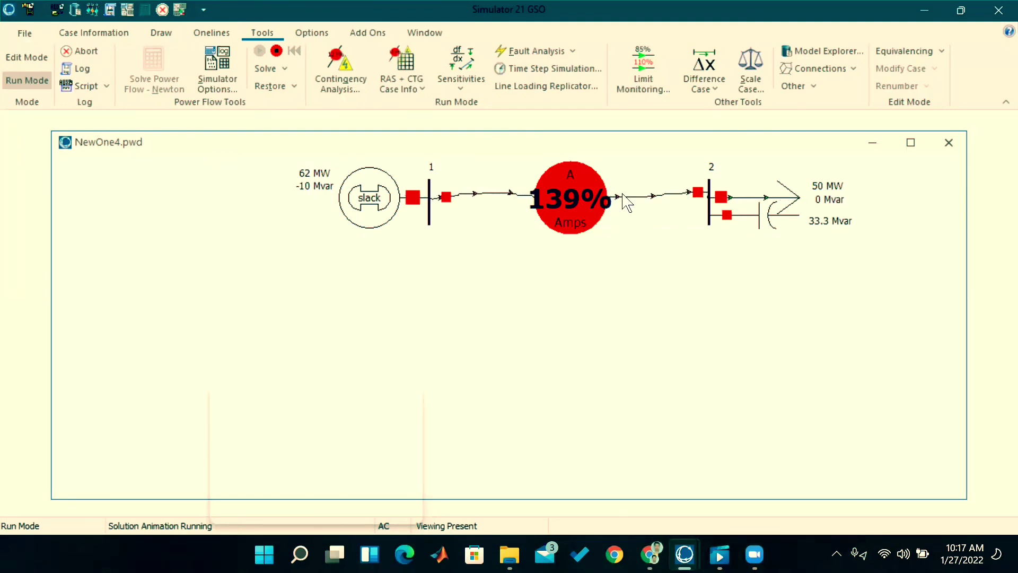
Return to Edit Mode, set the transmission line's MVA Limit A to 75, and play the simulation again in Run Mode.
left_click(38, 59)
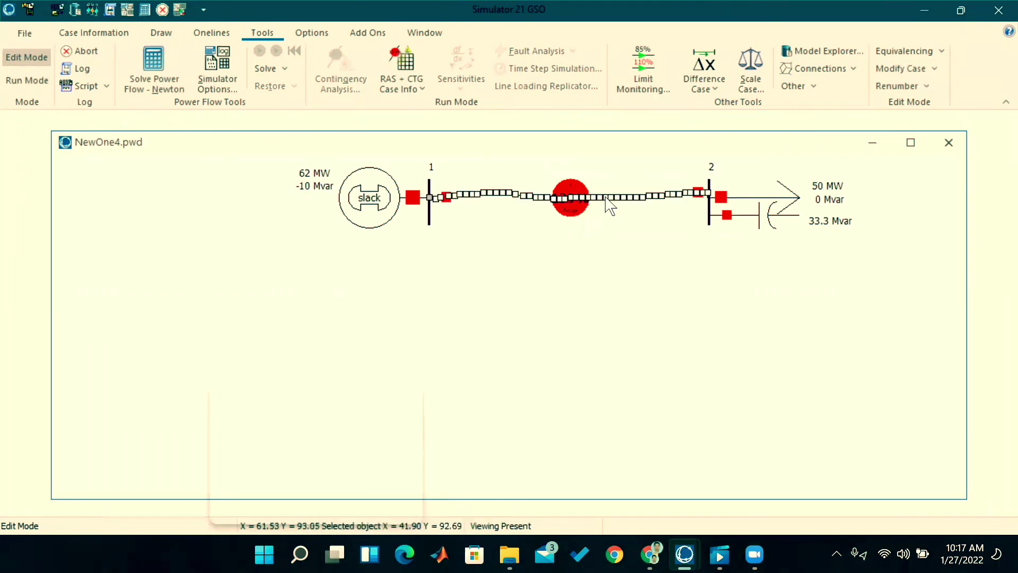
double_click(606, 203)
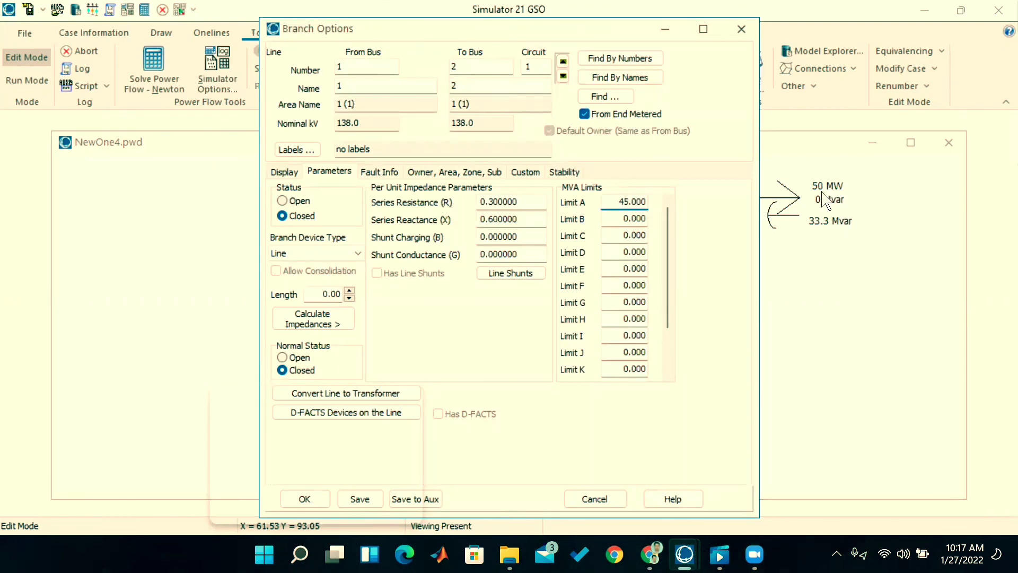
left_click(623, 203)
left_click(360, 499)
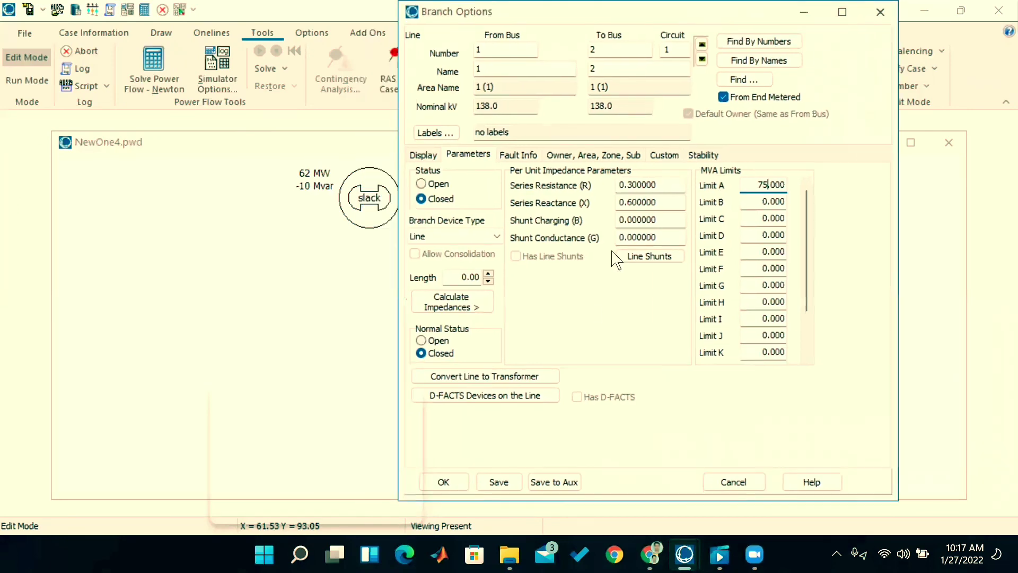
left_click(442, 483)
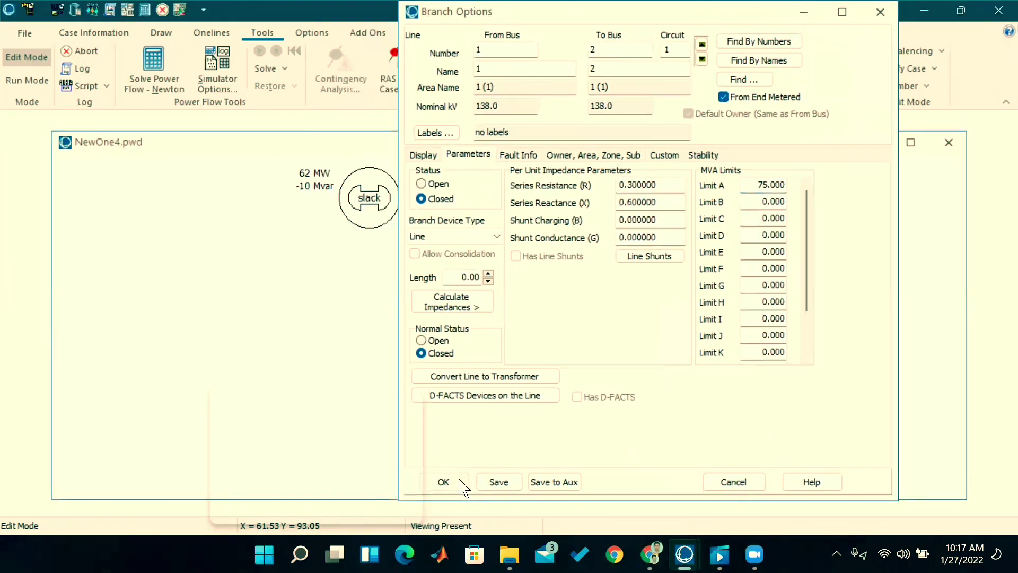
left_click(31, 82)
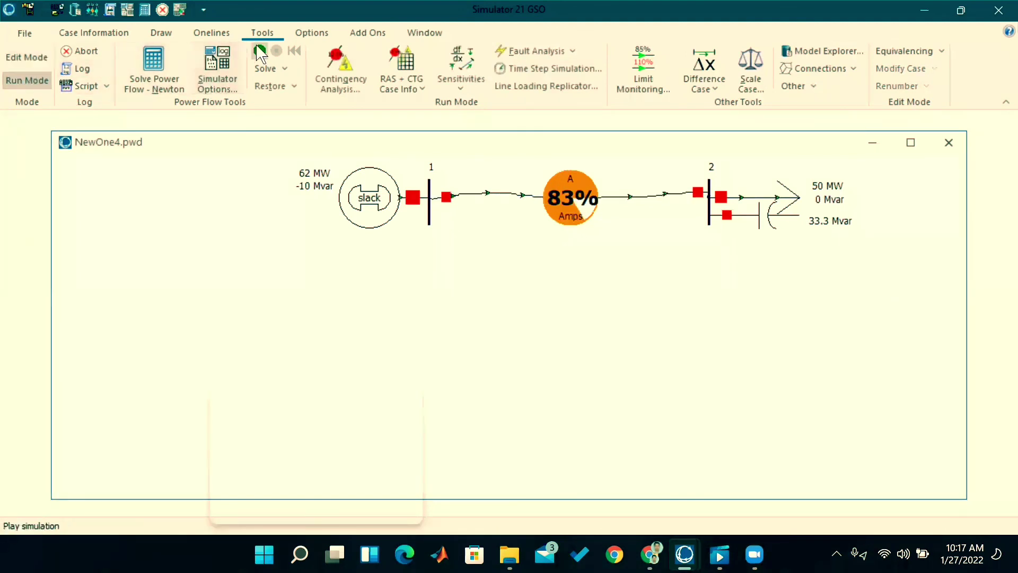
left_click(257, 48)
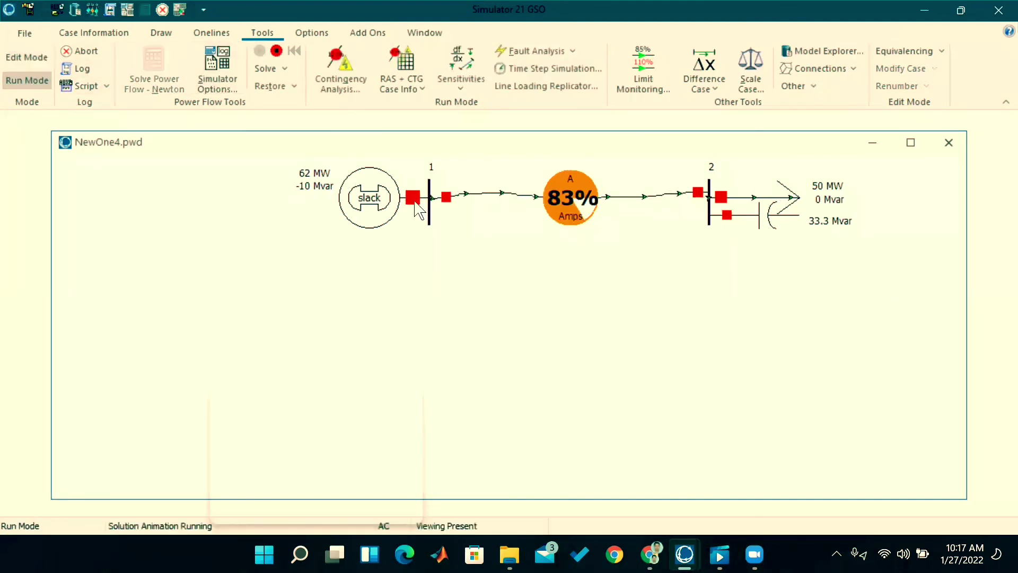